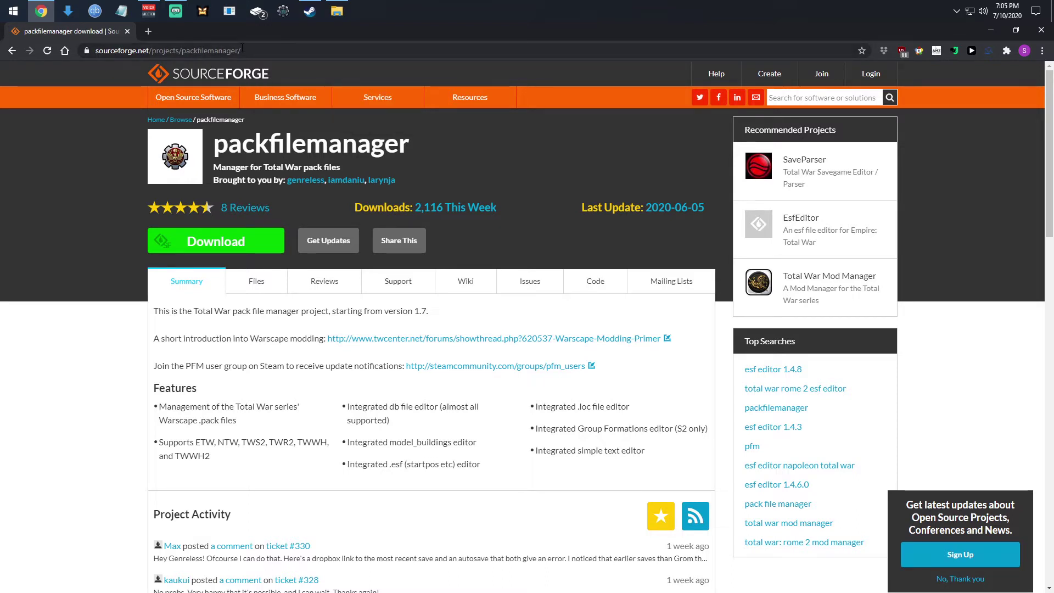
# Download the Pack File Manager 5.2.4 zip from the SourceForge packfilemanager page
pyautogui.click(247, 254)
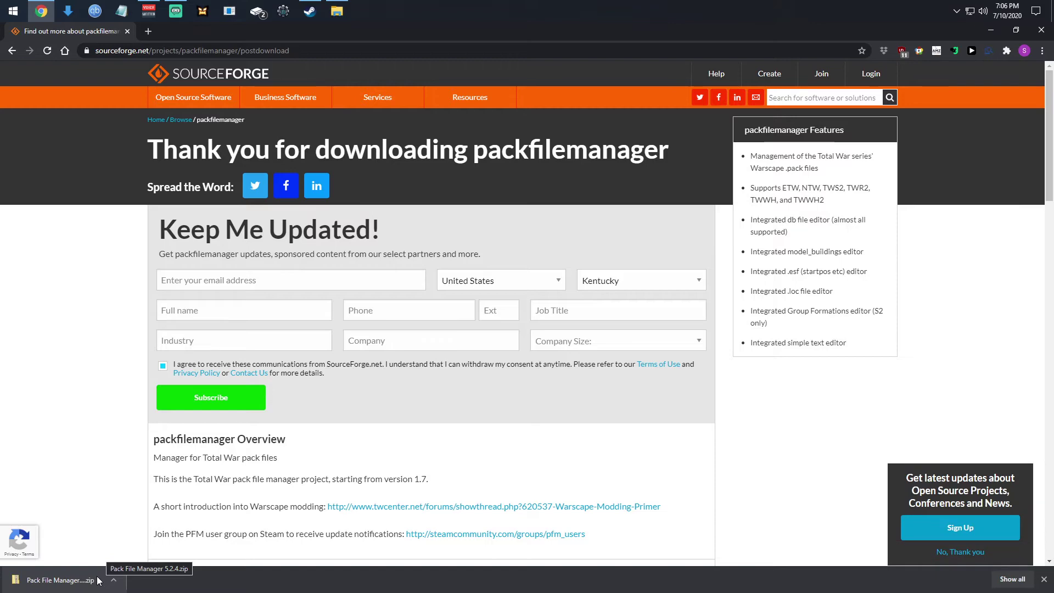
# Extract Pack File Manager 5.2.4.zip into a new Pack File Manager 5.2.4 folder in Downloads
pyautogui.click(338, 11)
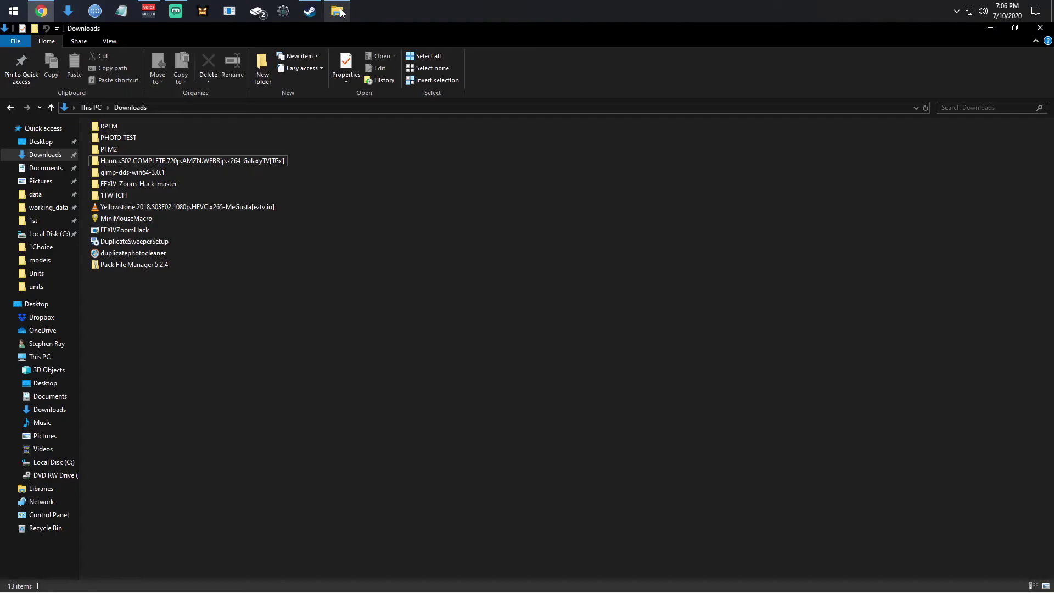
pyautogui.rightClick(136, 266)
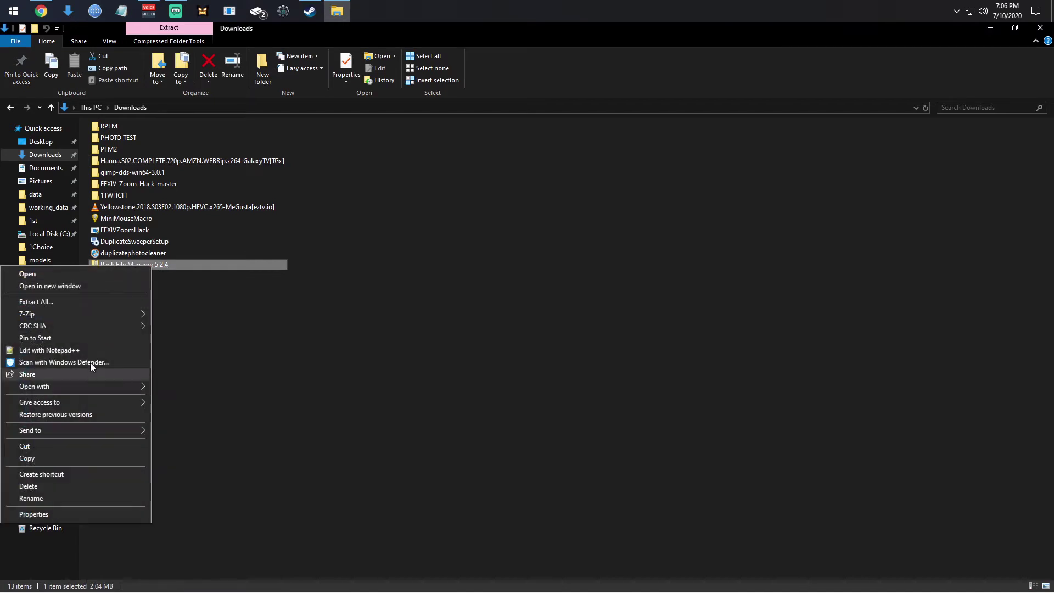
pyautogui.click(94, 300)
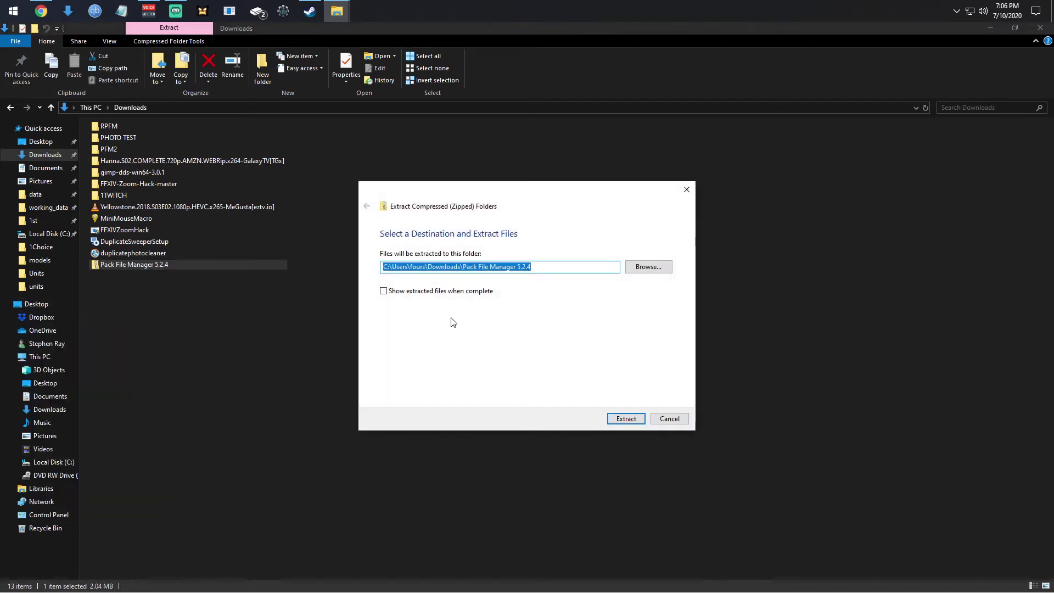
pyautogui.click(613, 419)
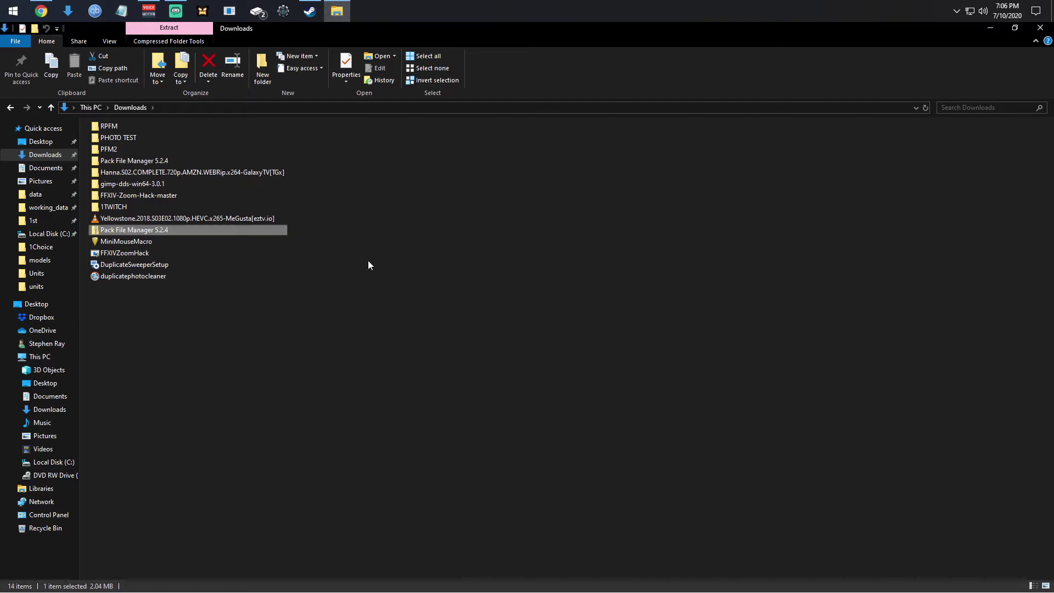
pyautogui.click(137, 162)
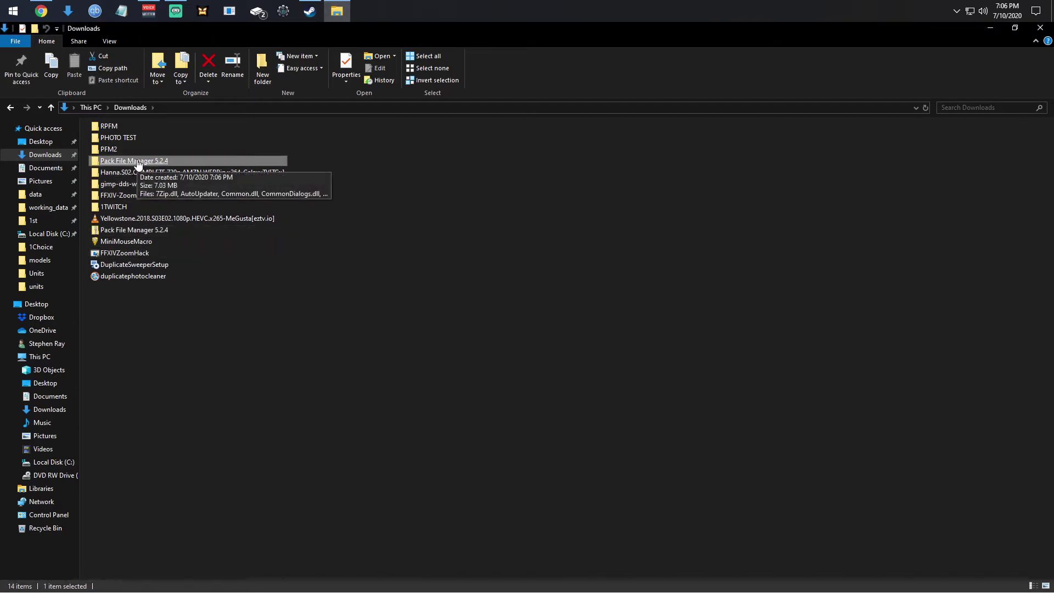
# Run PackFileManager from the extracted folder, choosing Run anyway past the SmartScreen warning
pyautogui.doubleClick(137, 162)
pyautogui.click(137, 163)
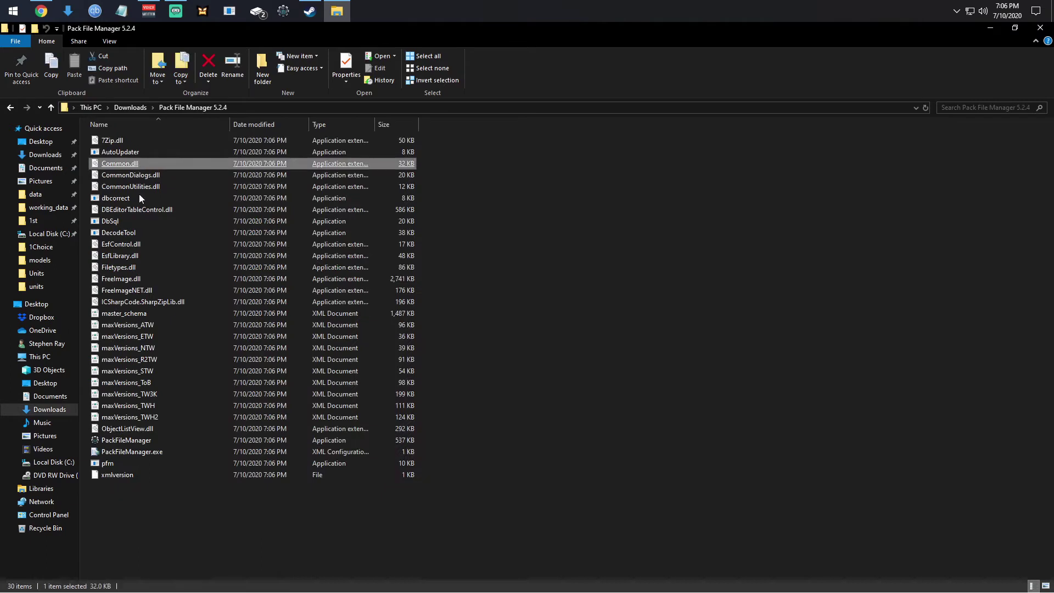
pyautogui.click(136, 439)
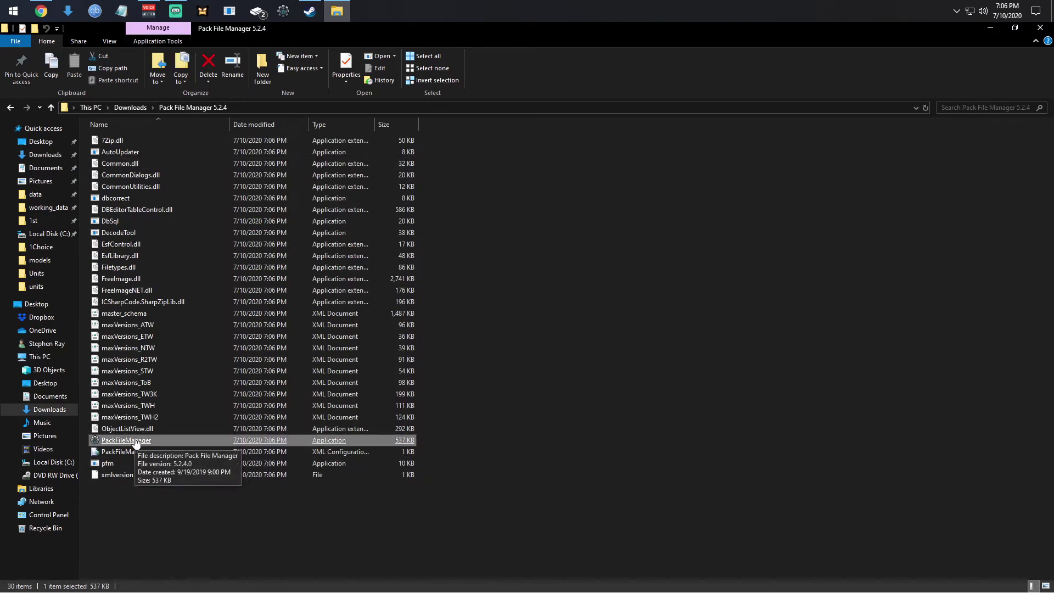
pyautogui.doubleClick(136, 440)
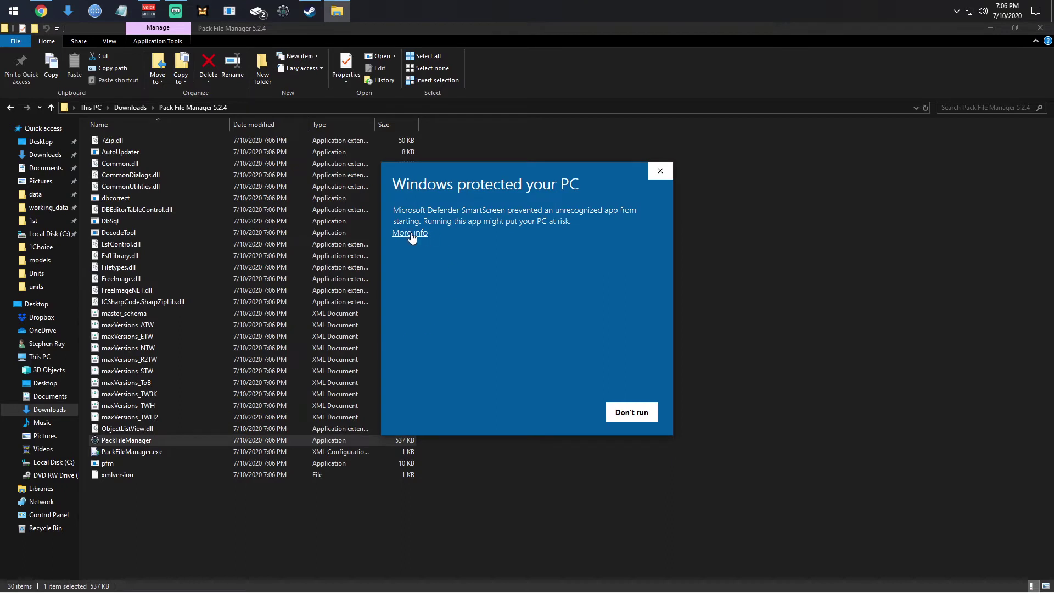
pyautogui.click(412, 234)
pyautogui.click(565, 412)
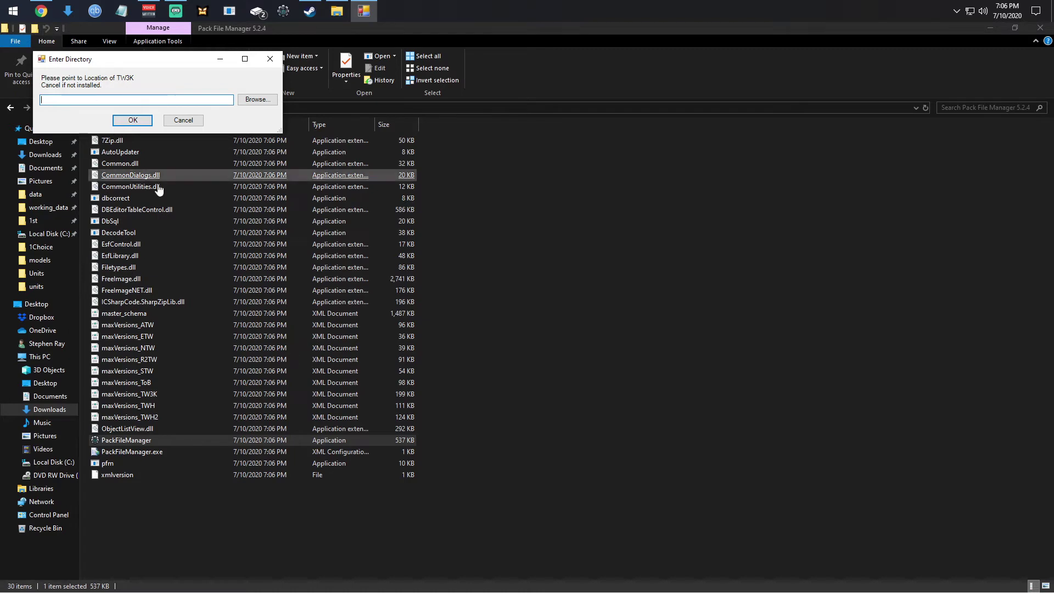
# Cancel the TW3K, ToB, TWH2 and TWH install location prompts
pyautogui.click(168, 119)
pyautogui.click(197, 134)
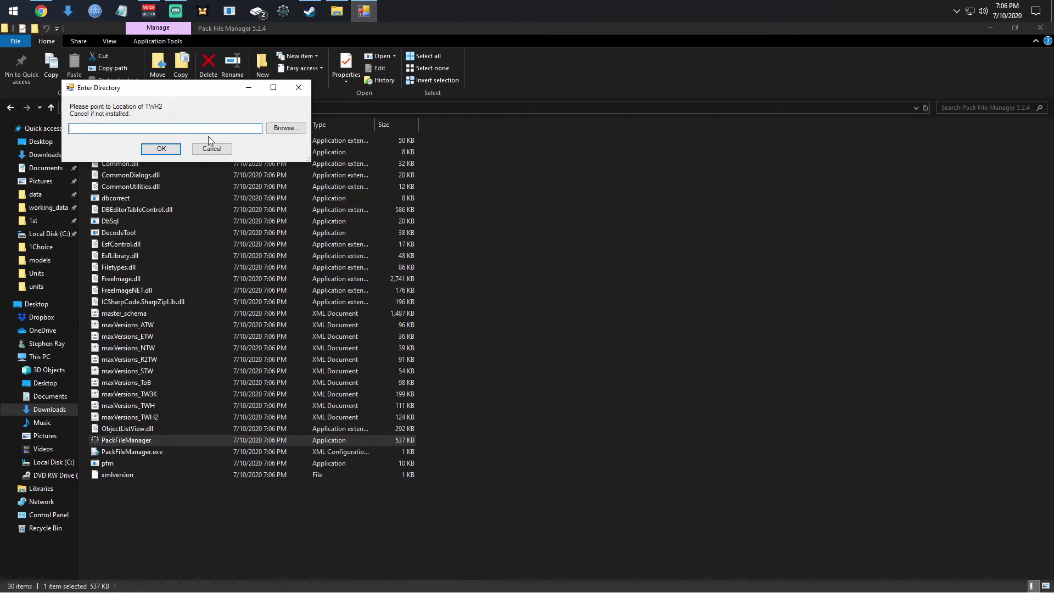
pyautogui.click(207, 151)
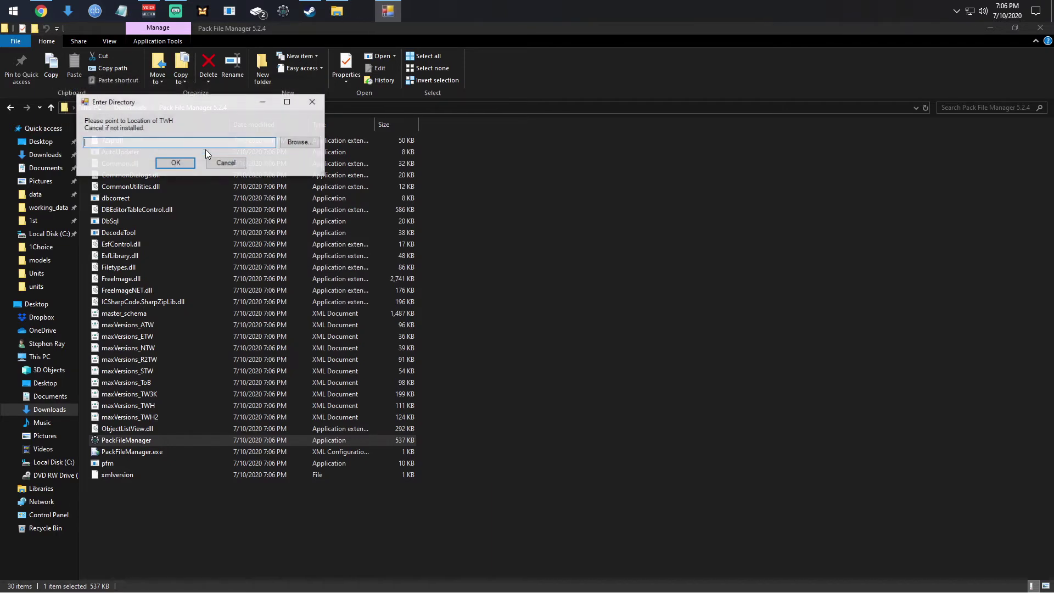
pyautogui.click(216, 162)
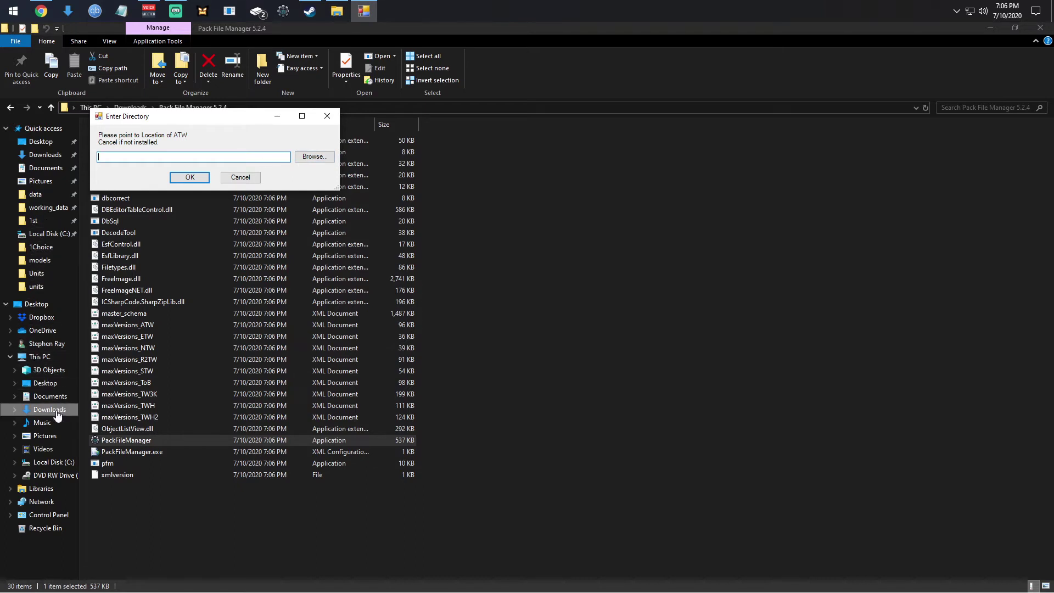
# Find the Total War SHOGUN 2 folder under C:\Program Files (x86)\Steam\steamapps\common
pyautogui.click(53, 462)
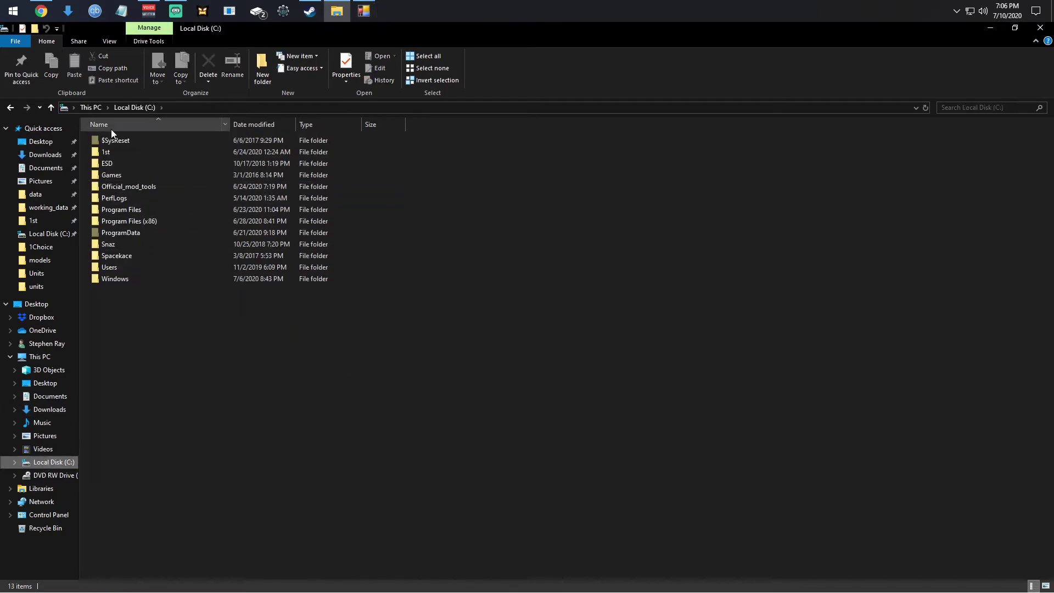
pyautogui.doubleClick(120, 221)
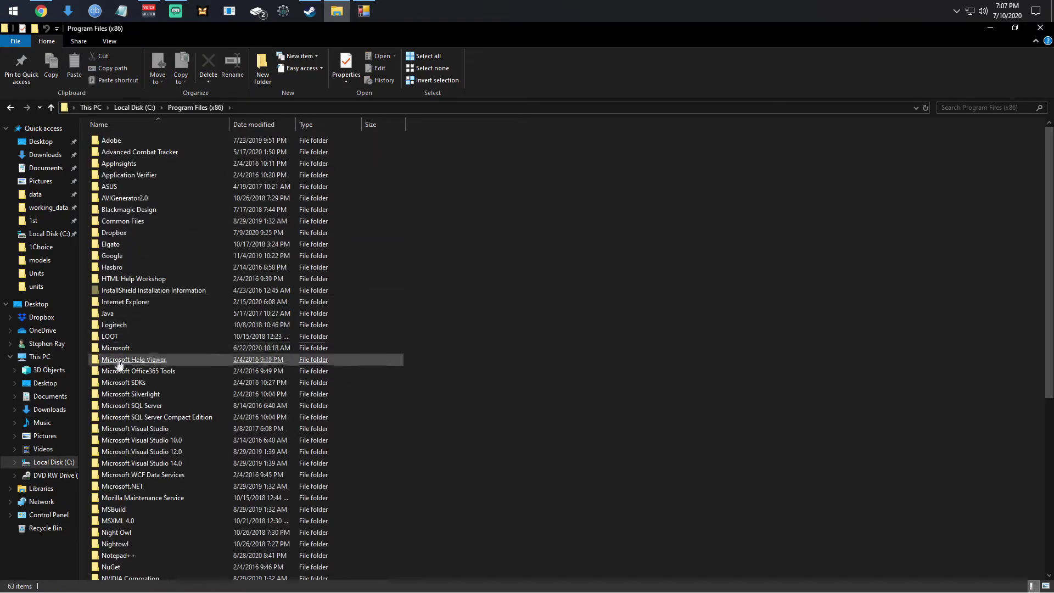
pyautogui.scroll(-8, 154, 363)
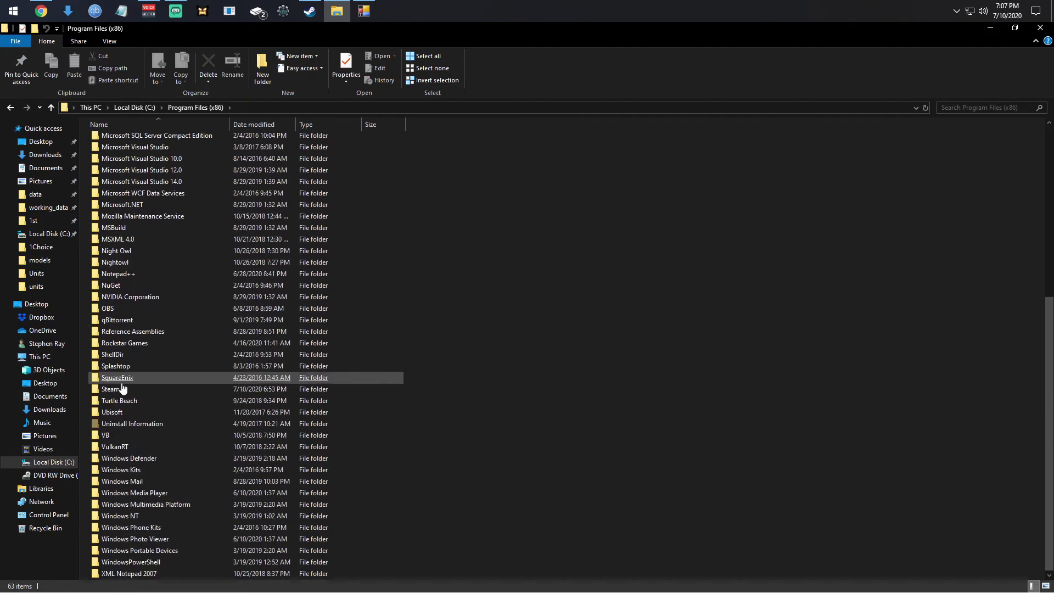
pyautogui.doubleClick(110, 389)
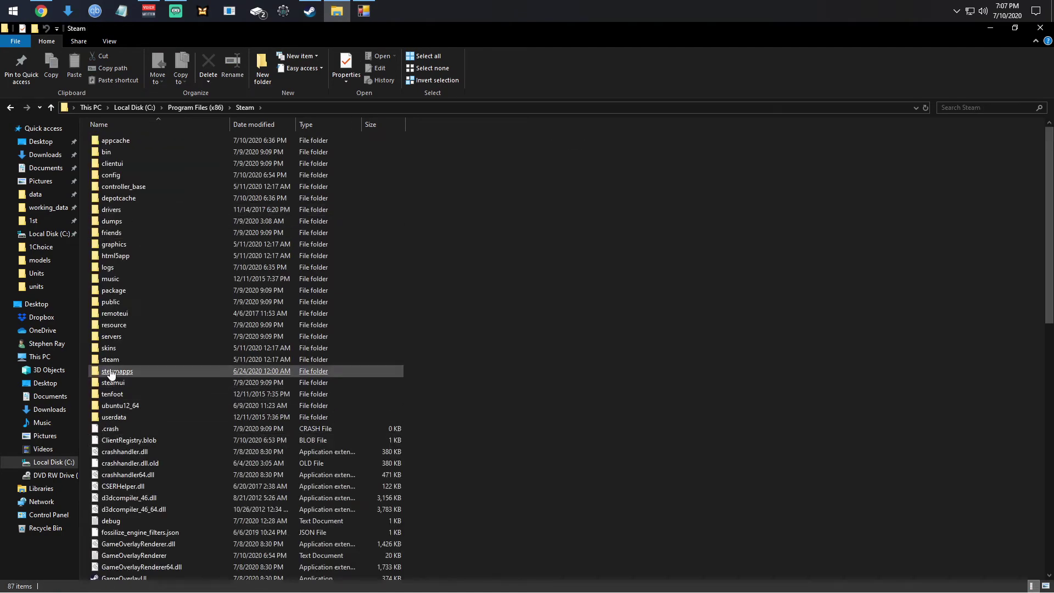
pyautogui.doubleClick(115, 371)
pyautogui.doubleClick(134, 141)
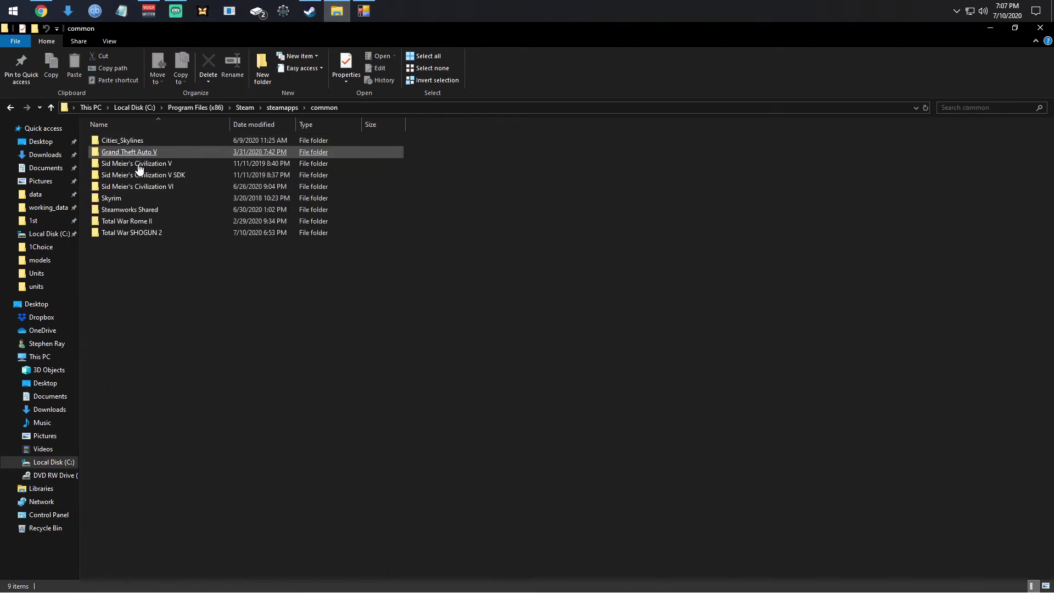
pyautogui.click(141, 233)
pyautogui.doubleClick(141, 237)
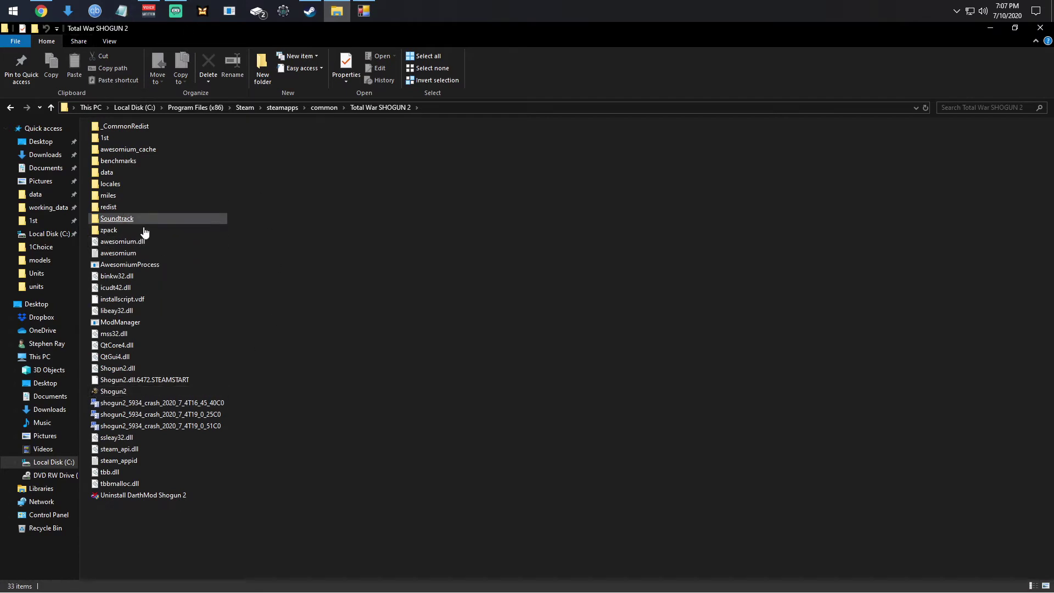
# Dismiss the remaining ATW, NTW and ETW location prompts
pyautogui.click(363, 10)
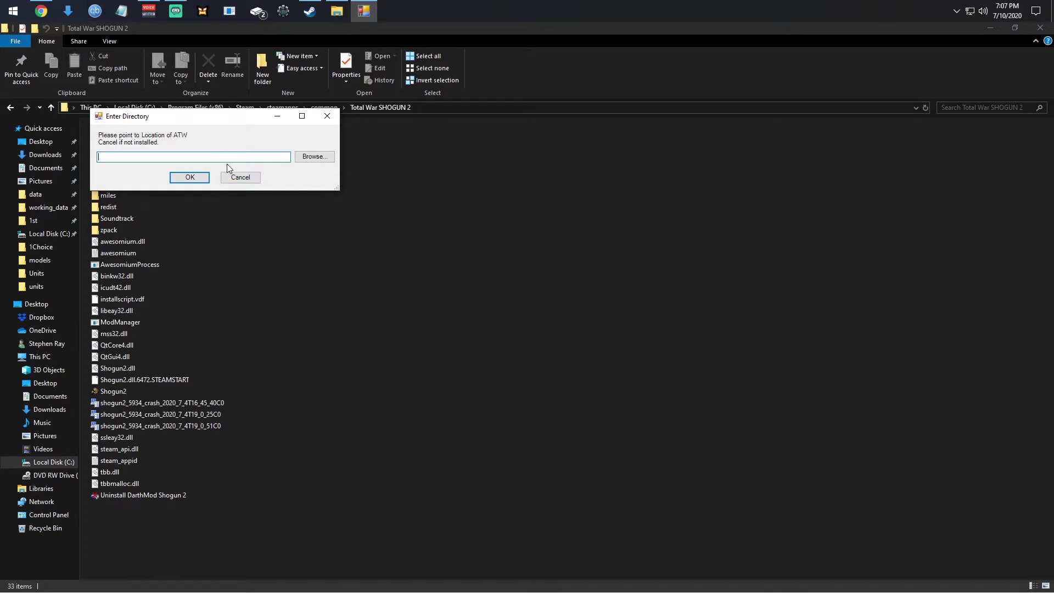
pyautogui.click(184, 179)
pyautogui.click(244, 192)
pyautogui.click(264, 206)
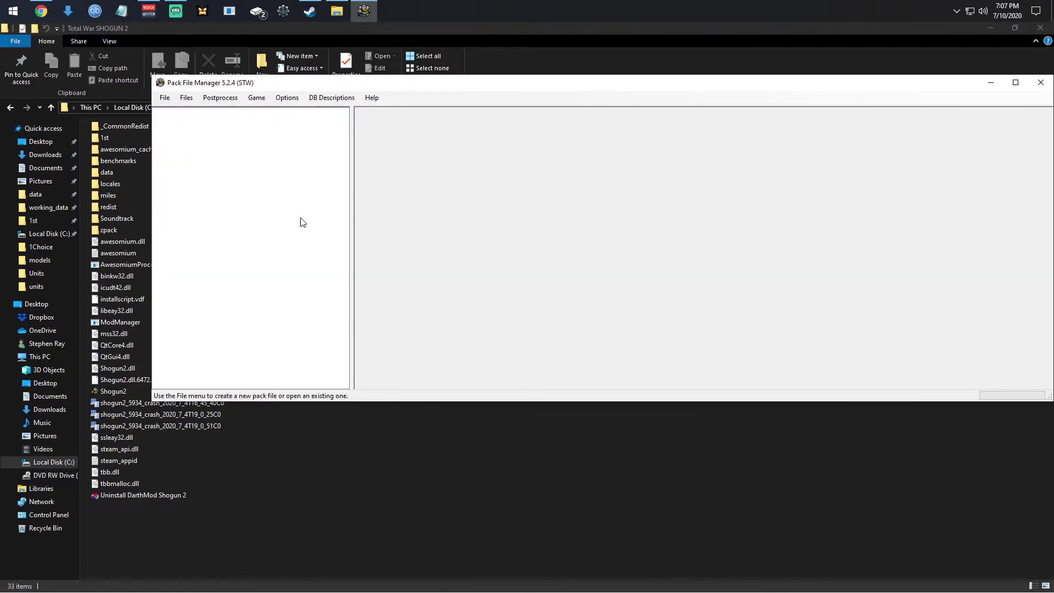
# Start opening a pack file and browse to C:\Program Files (x86)\Steam\steamapps
pyautogui.click(166, 99)
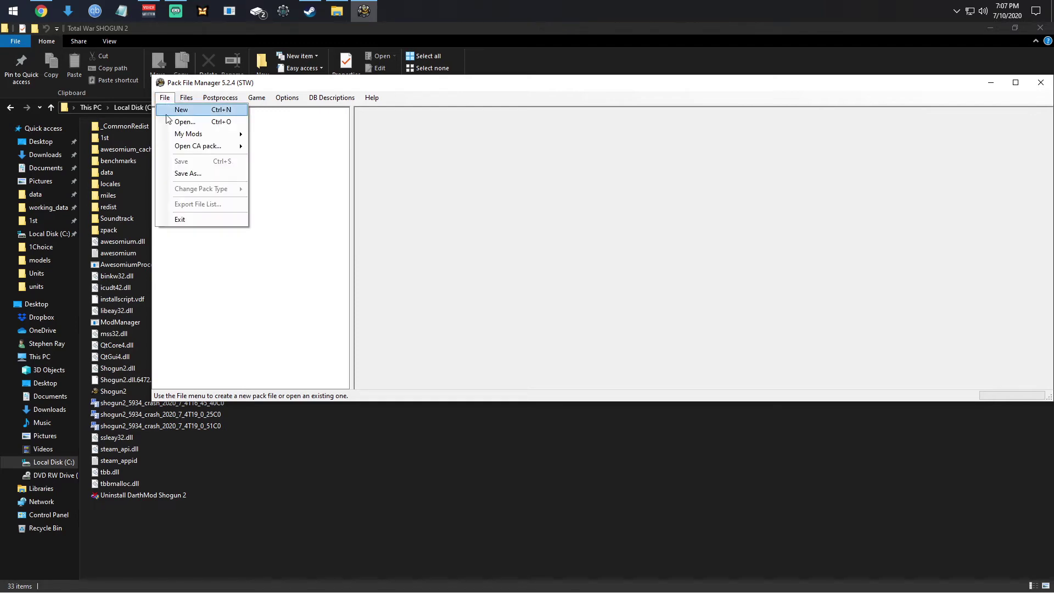
pyautogui.click(182, 121)
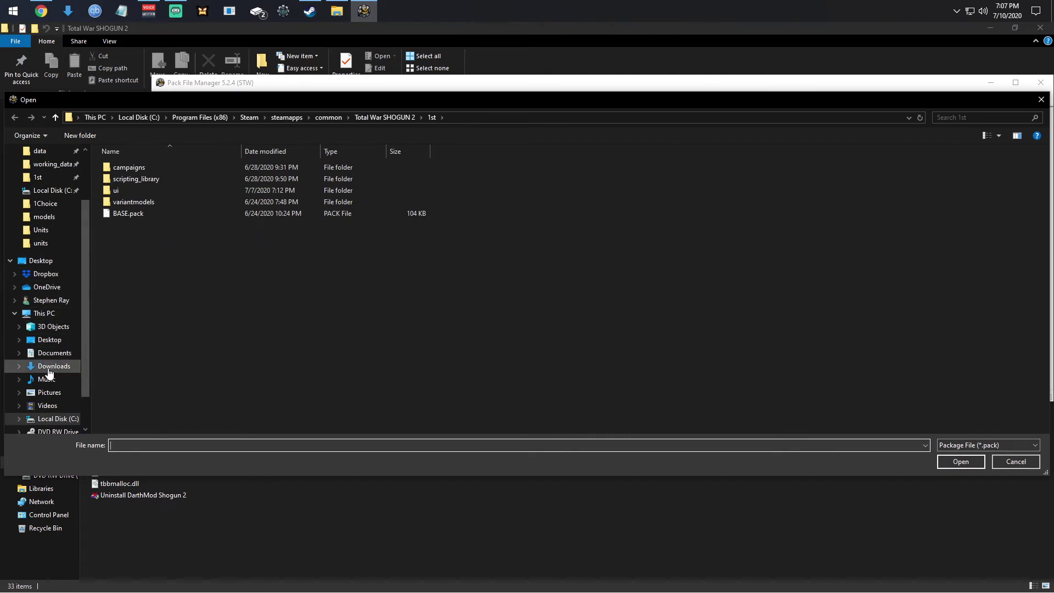
pyautogui.scroll(-1, 30, 381)
pyautogui.click(55, 286)
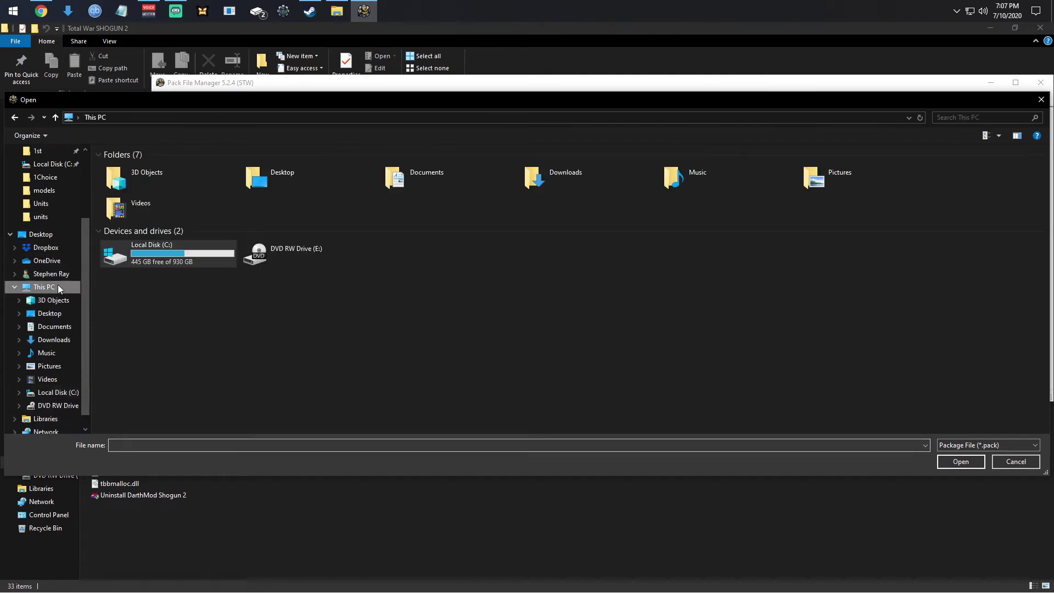
pyautogui.doubleClick(176, 244)
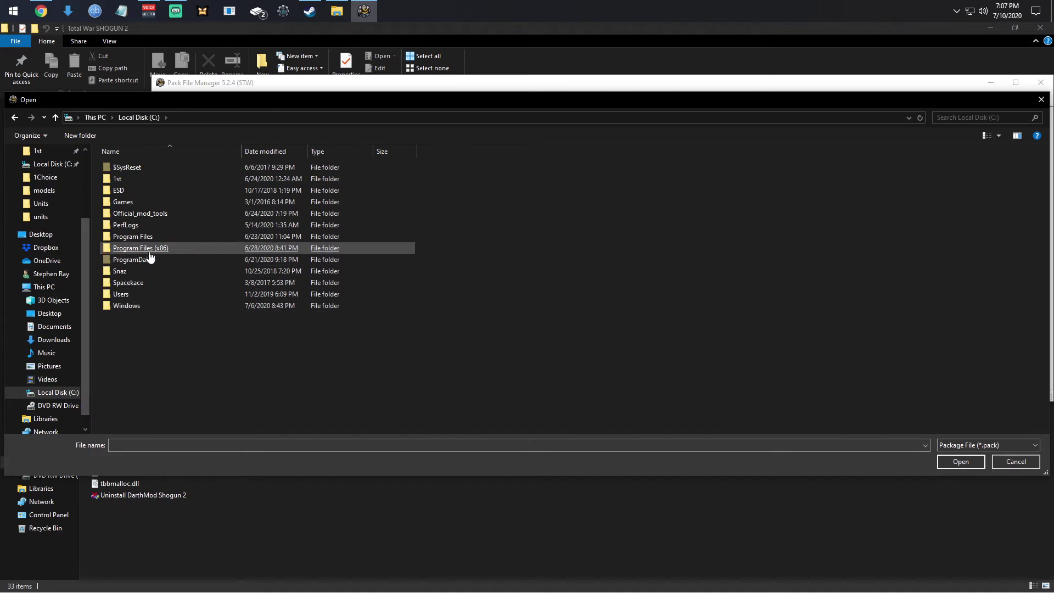
pyautogui.doubleClick(168, 248)
pyautogui.scroll(-15, 149, 256)
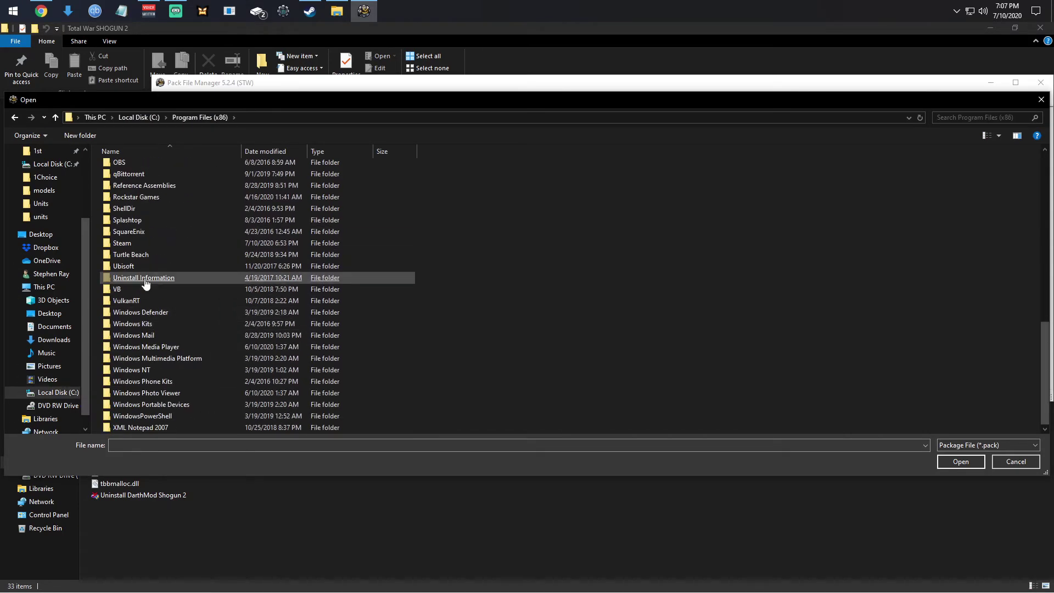
pyautogui.doubleClick(131, 244)
pyautogui.scroll(-1, 165, 384)
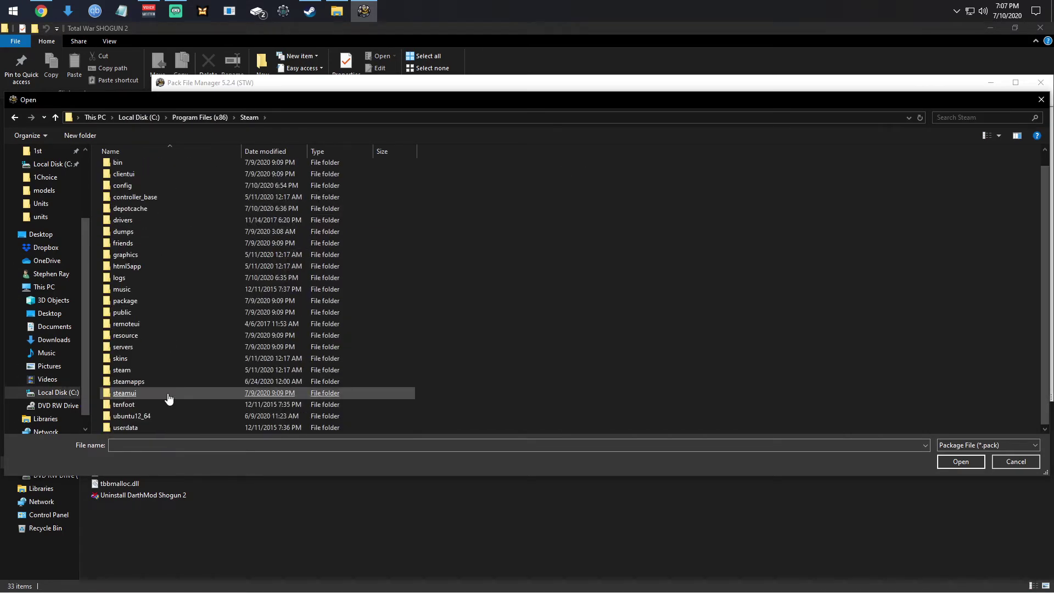
pyautogui.doubleClick(146, 382)
# Load data.pack from the Total War SHOGUN 2 data folder
pyautogui.doubleClick(141, 166)
pyautogui.doubleClick(144, 260)
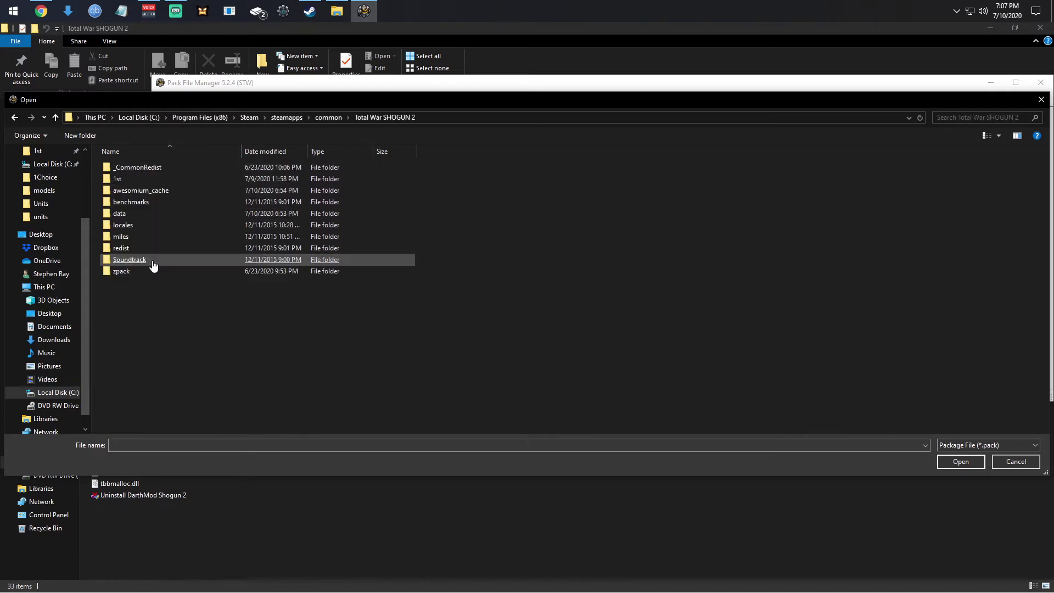
pyautogui.click(144, 260)
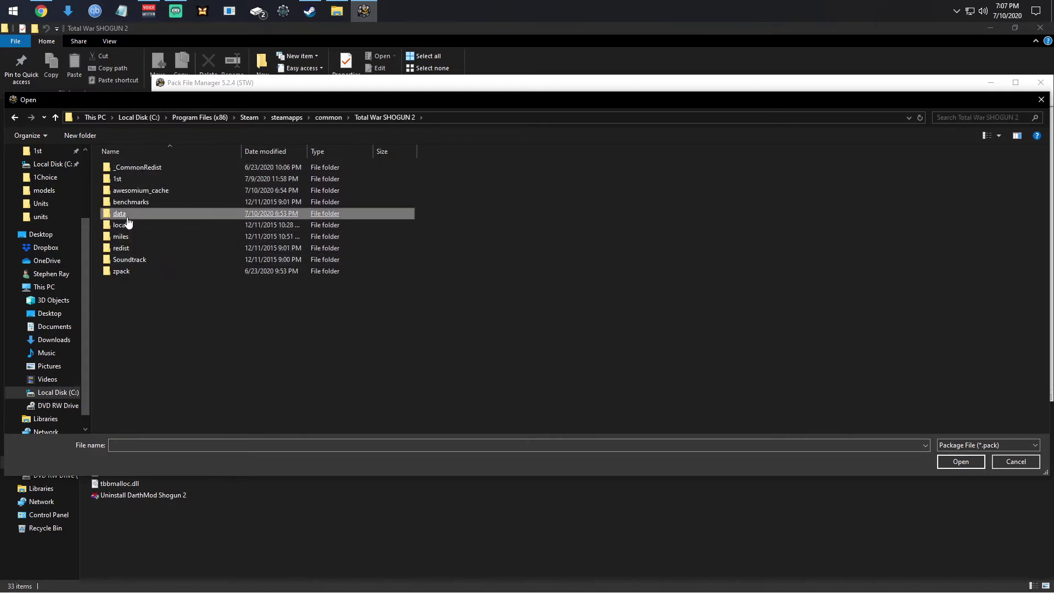
pyautogui.doubleClick(140, 213)
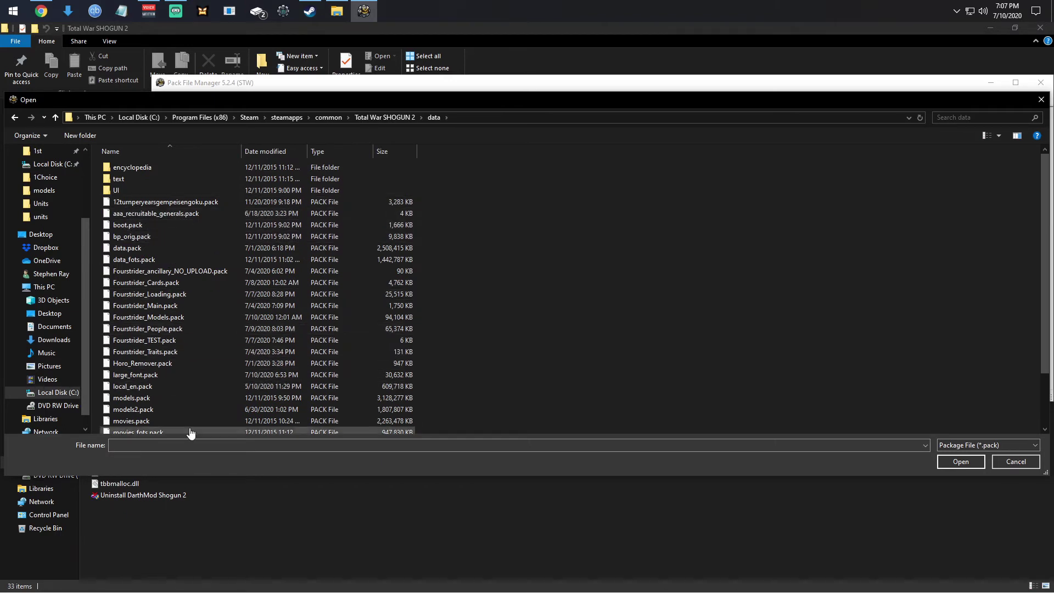
pyautogui.click(183, 365)
pyautogui.click(209, 385)
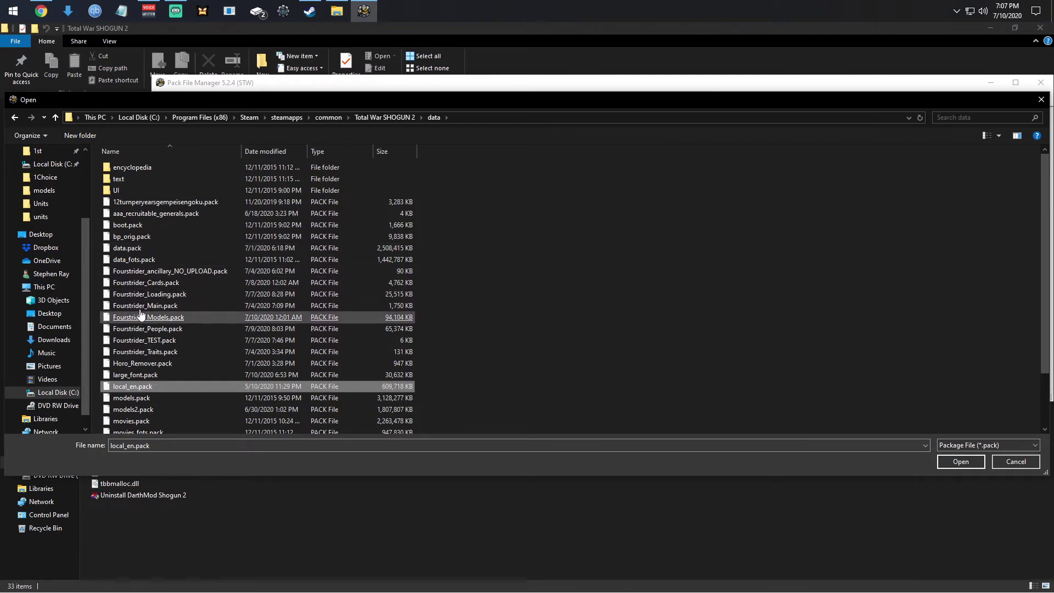
pyautogui.scroll(-1, 145, 313)
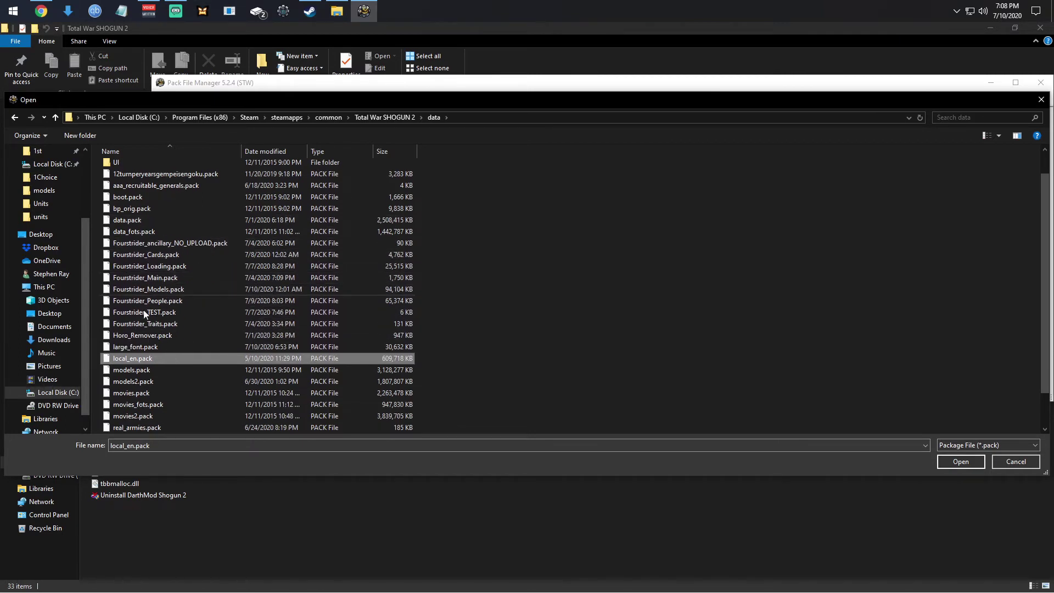
pyautogui.doubleClick(134, 232)
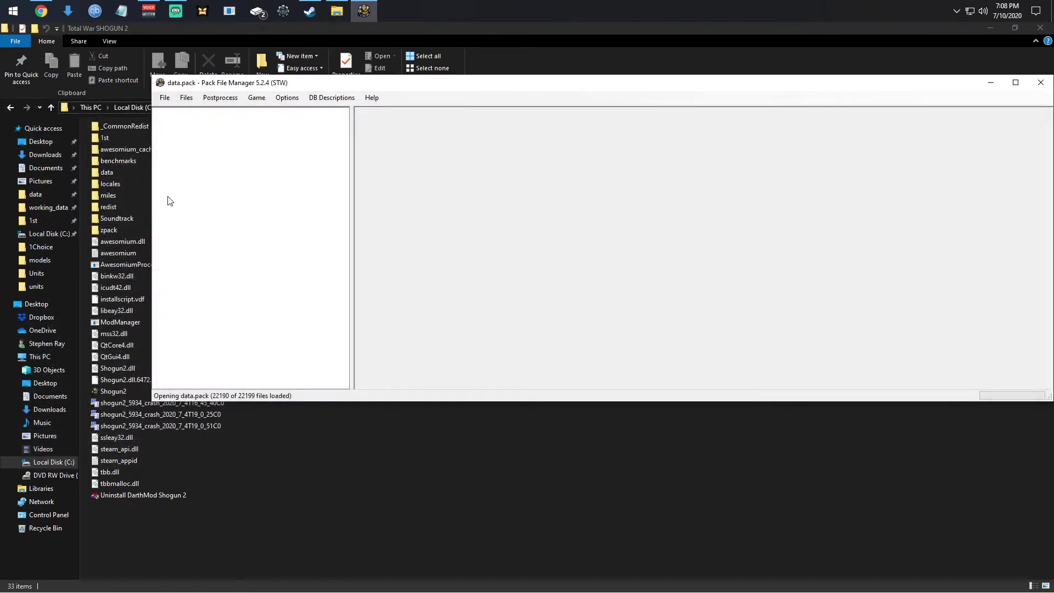
# Expand data.pack > db > _kv_morale_tables, show _kv_morale, and select row 4's value 3.2
pyautogui.click(159, 112)
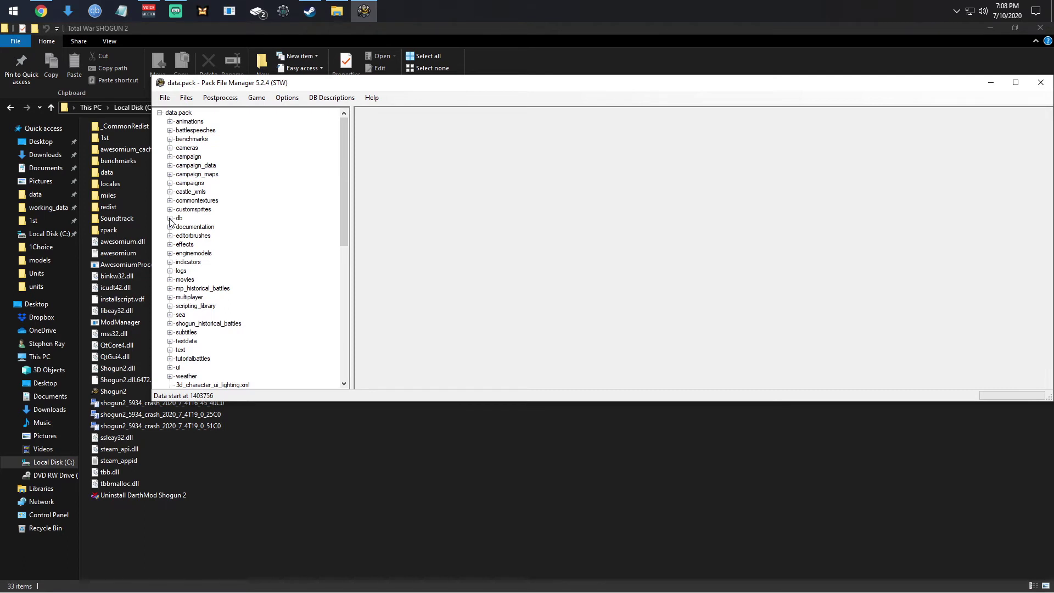
pyautogui.click(170, 217)
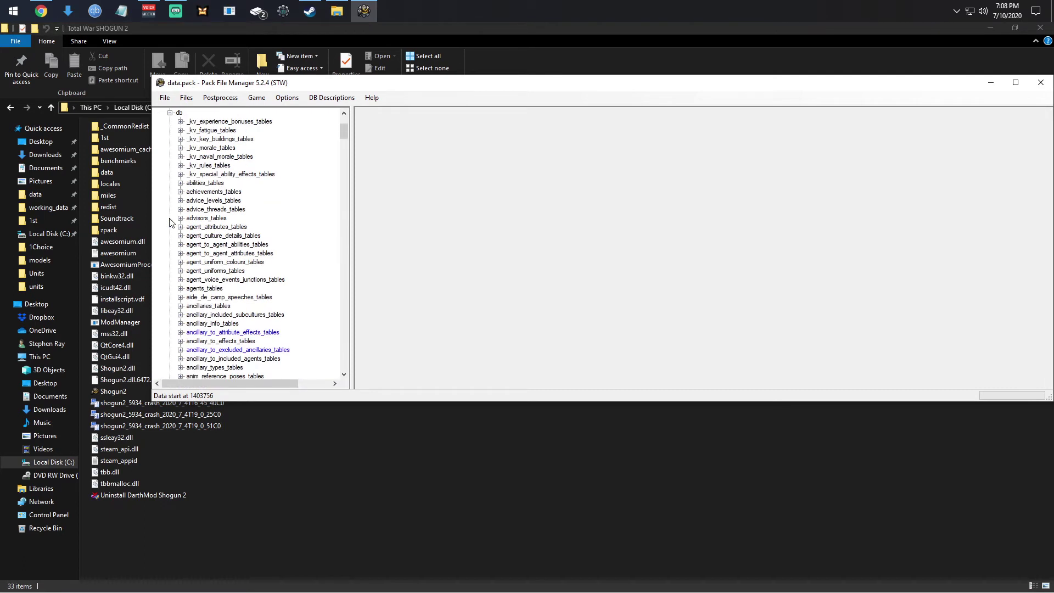
pyautogui.click(180, 148)
pyautogui.click(213, 157)
pyautogui.click(468, 202)
pyautogui.click(532, 193)
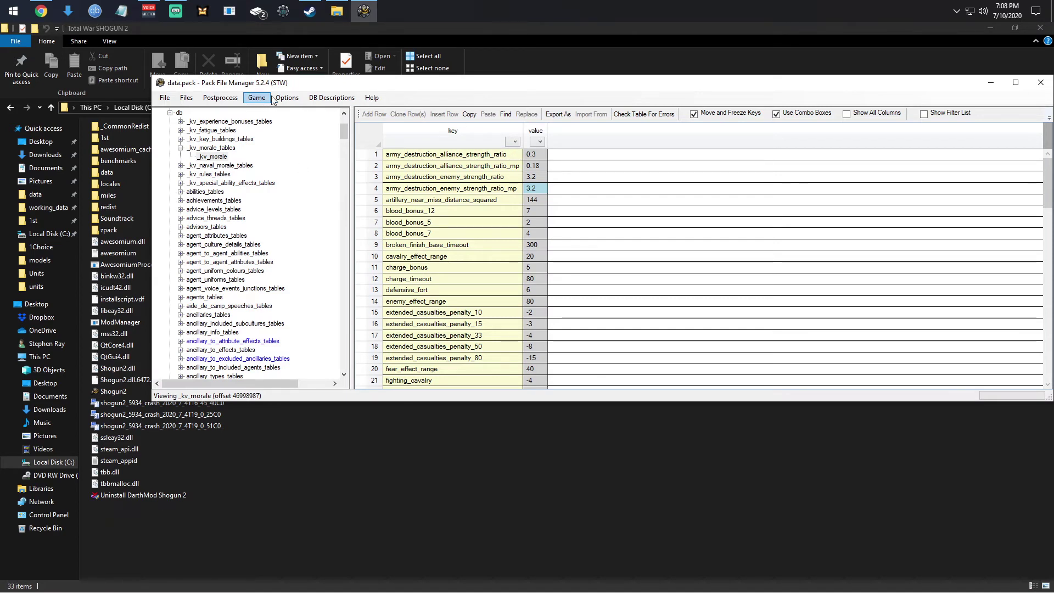
# Untick CA Packs Are Read Only in Options and accept the "I'm not afraid, coward!" warning
pyautogui.click(290, 101)
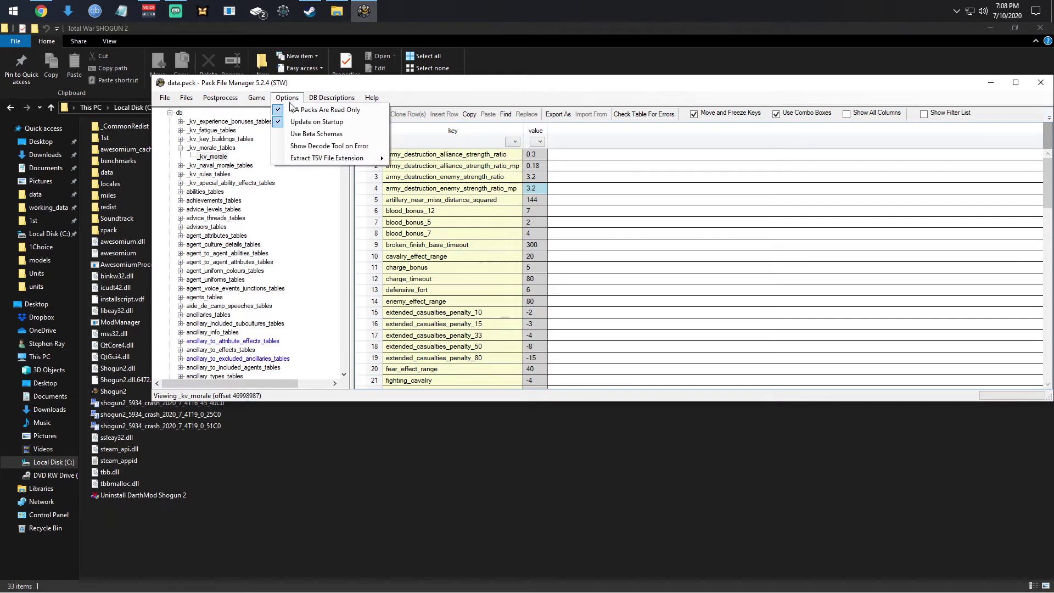
pyautogui.click(294, 112)
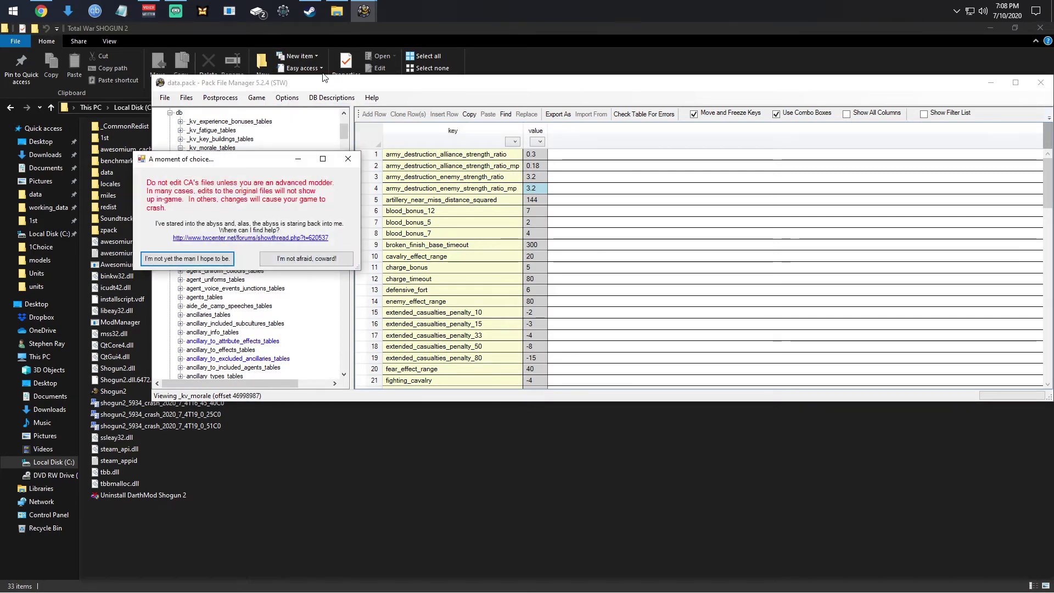
pyautogui.click(288, 264)
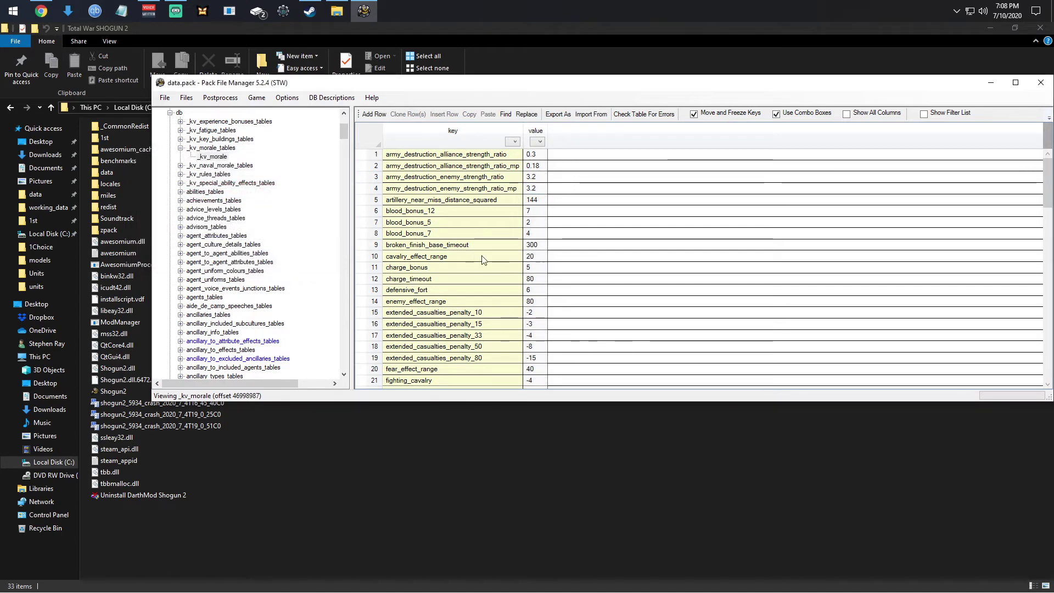
# Select row 9's value 300 and edit the charge_bonus value in row 11
pyautogui.click(540, 247)
pyautogui.click(533, 267)
pyautogui.click(533, 267)
pyautogui.click(536, 277)
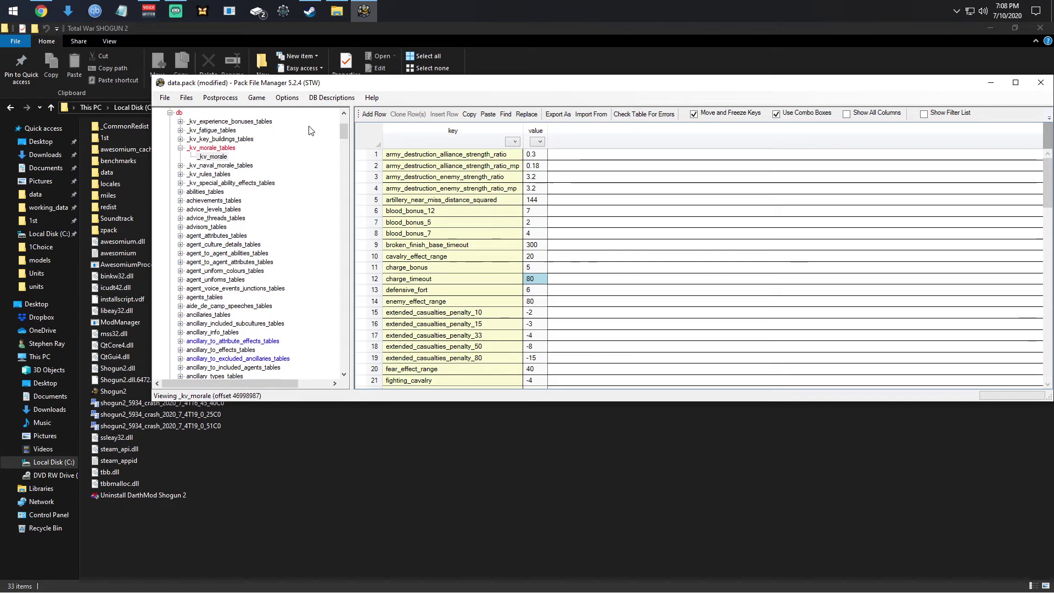
# Expand campaign_character_art_sets_tables and campaign_character_arts_tables, then show campaign_character_art_sets
pyautogui.moveTo(341, 132); pyautogui.dragTo(363, 209)
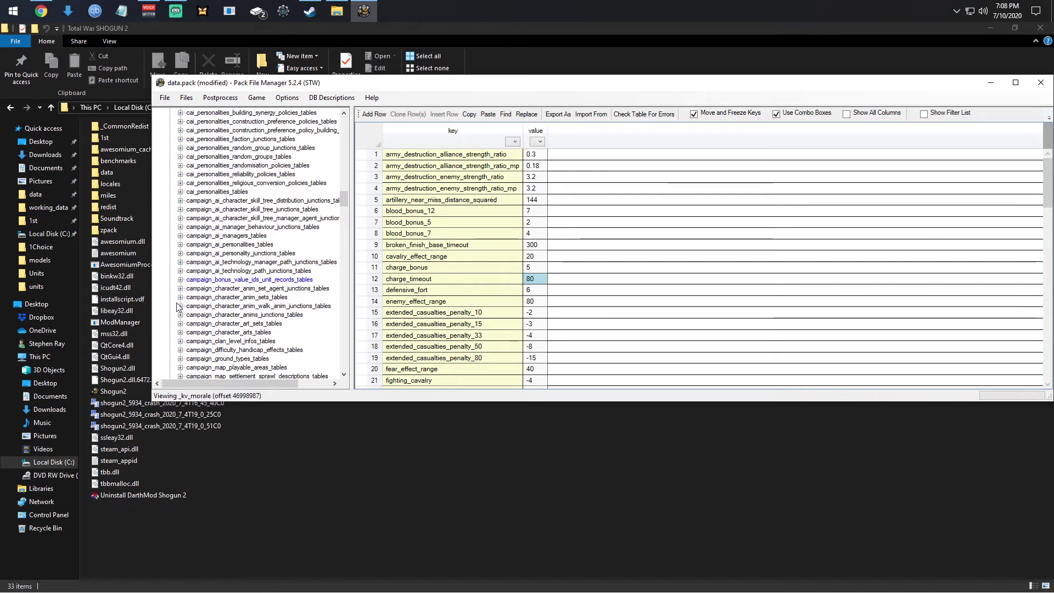
pyautogui.click(180, 324)
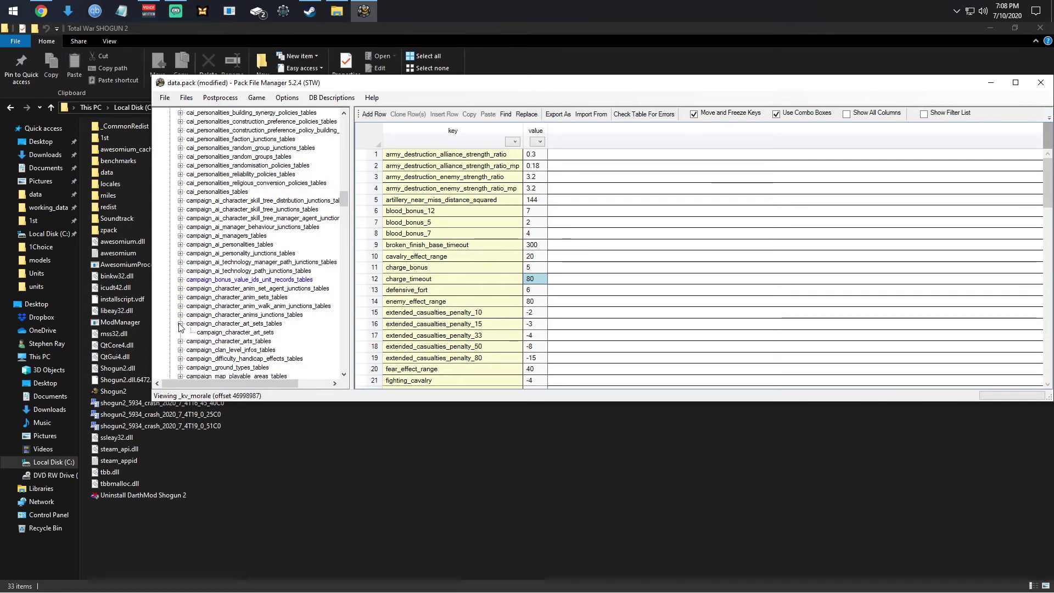
pyautogui.click(180, 341)
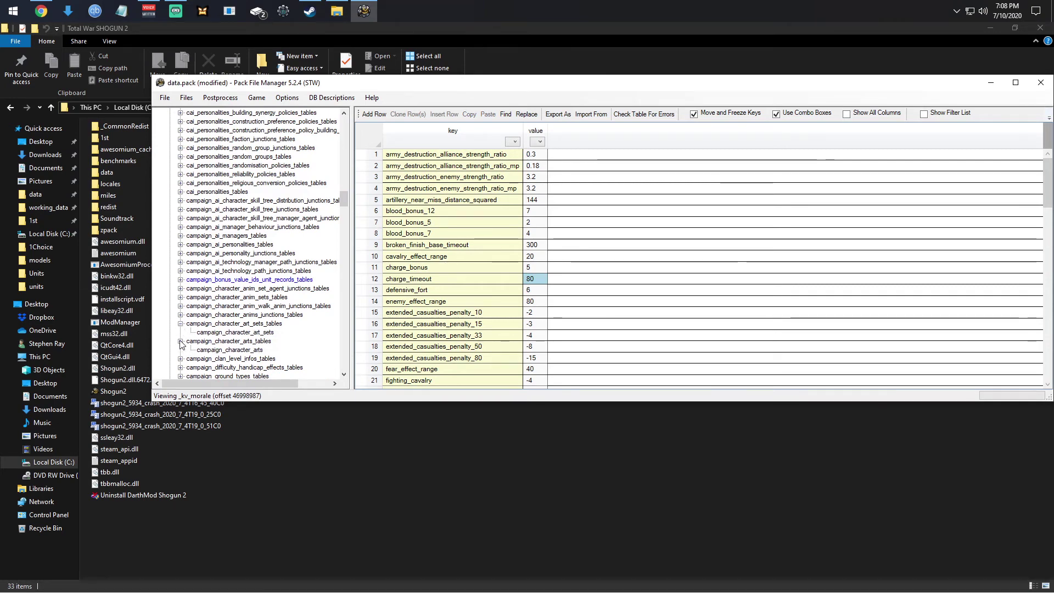
pyautogui.click(226, 332)
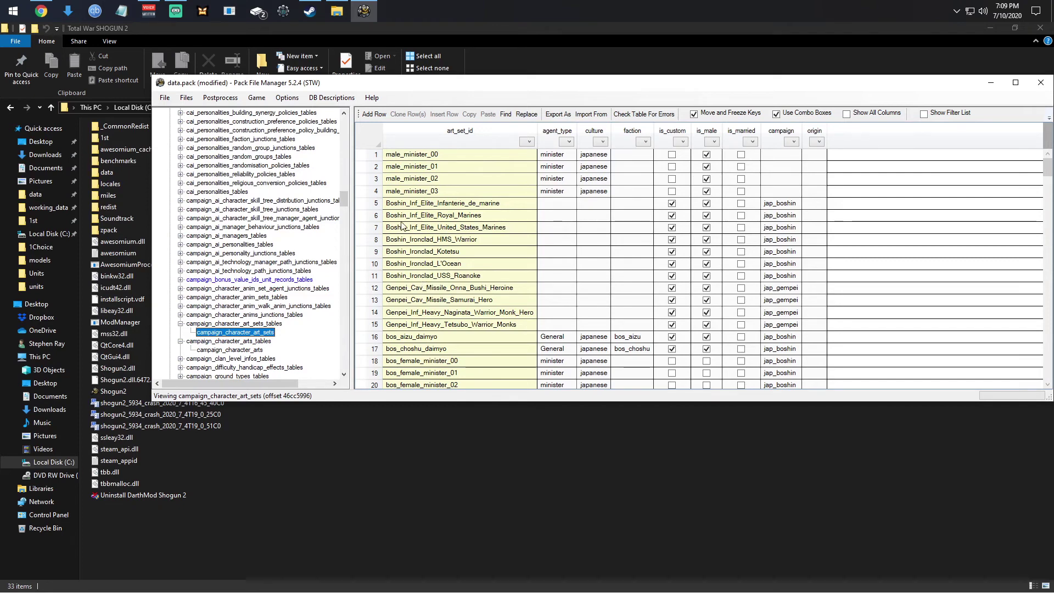
# Remove the leading space from the male_minister_03 art set id
pyautogui.click(390, 192)
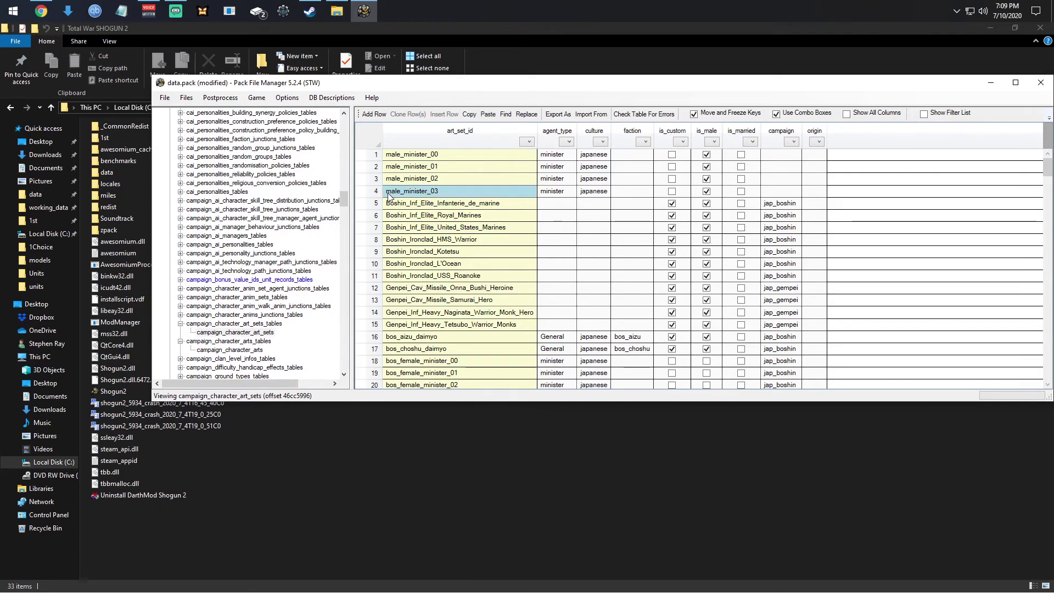
pyautogui.click(389, 194)
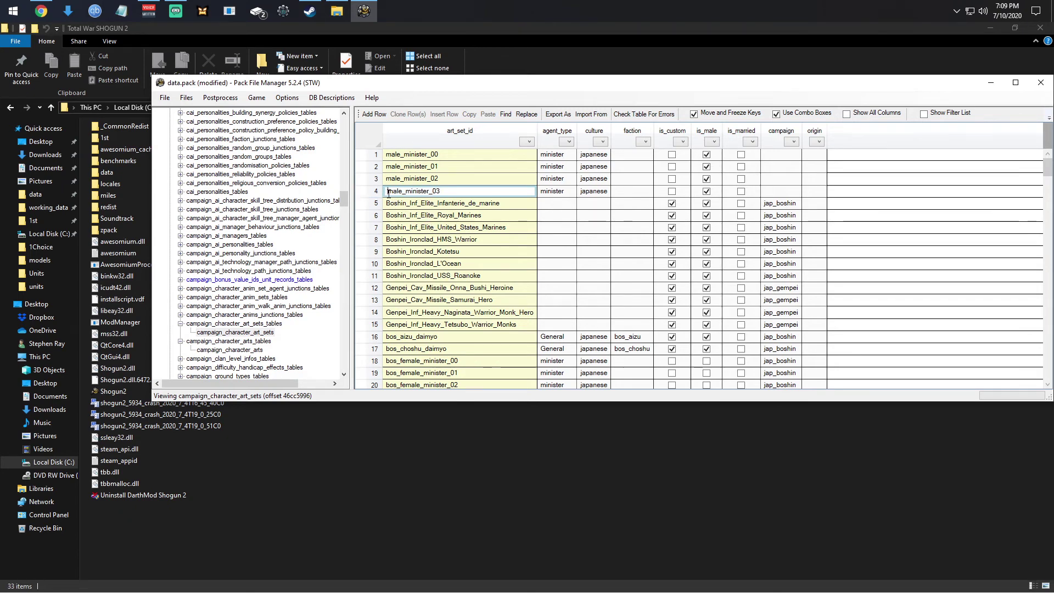
pyautogui.press('BackSpace')
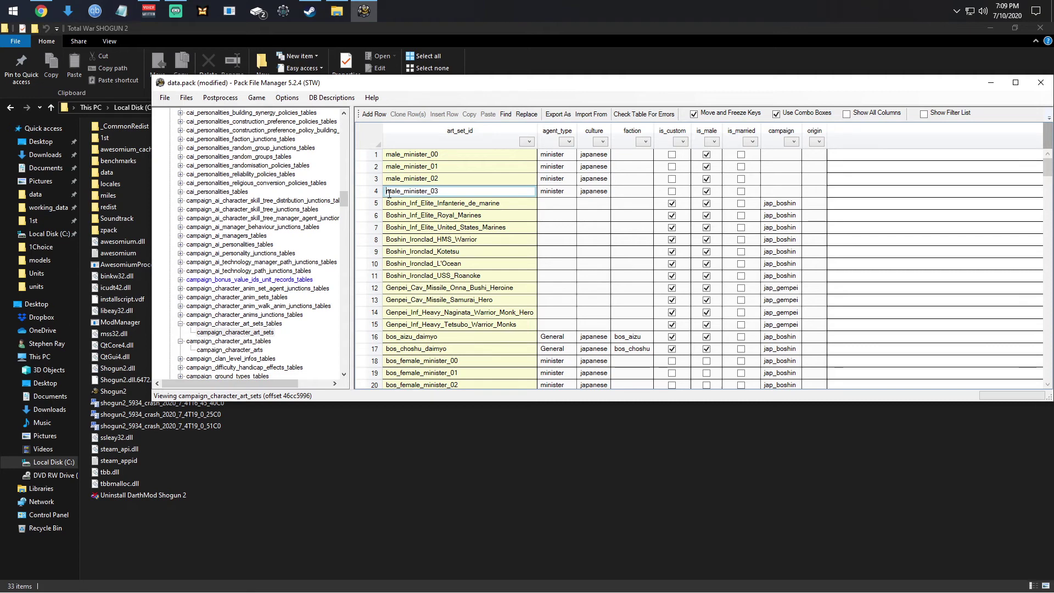
pyautogui.click(405, 214)
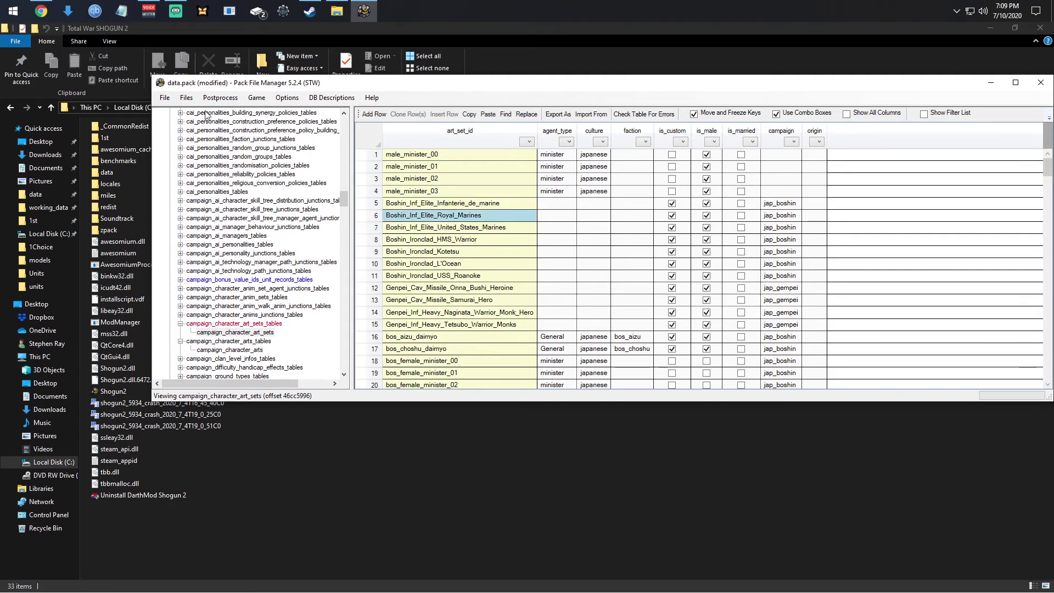
# Check the male_minister_02, 01 and 00 ids, then show the campaign_character_arts table
pyautogui.doubleClick(389, 180)
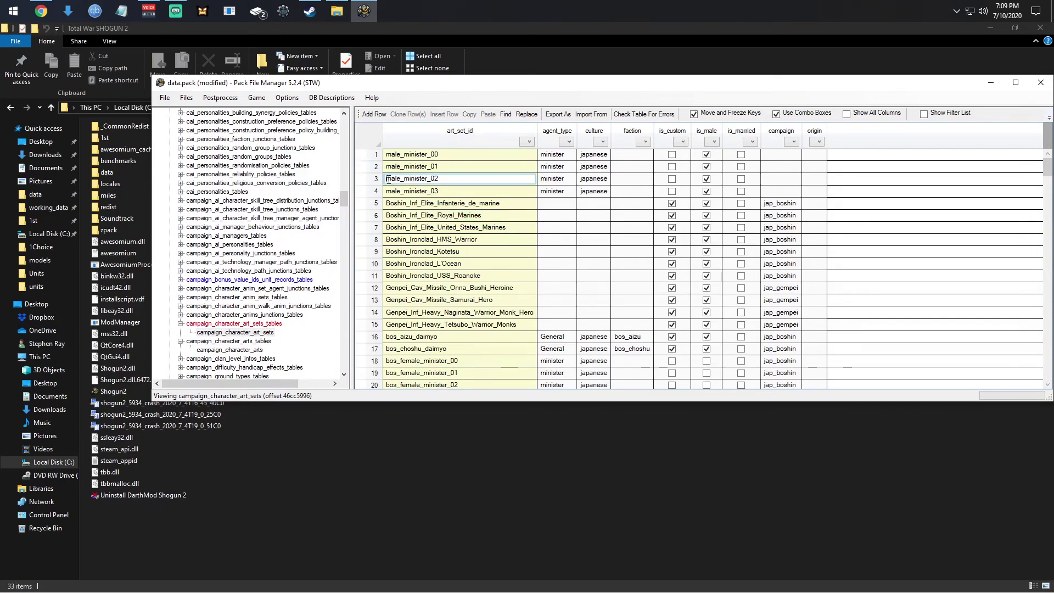
pyautogui.doubleClick(389, 167)
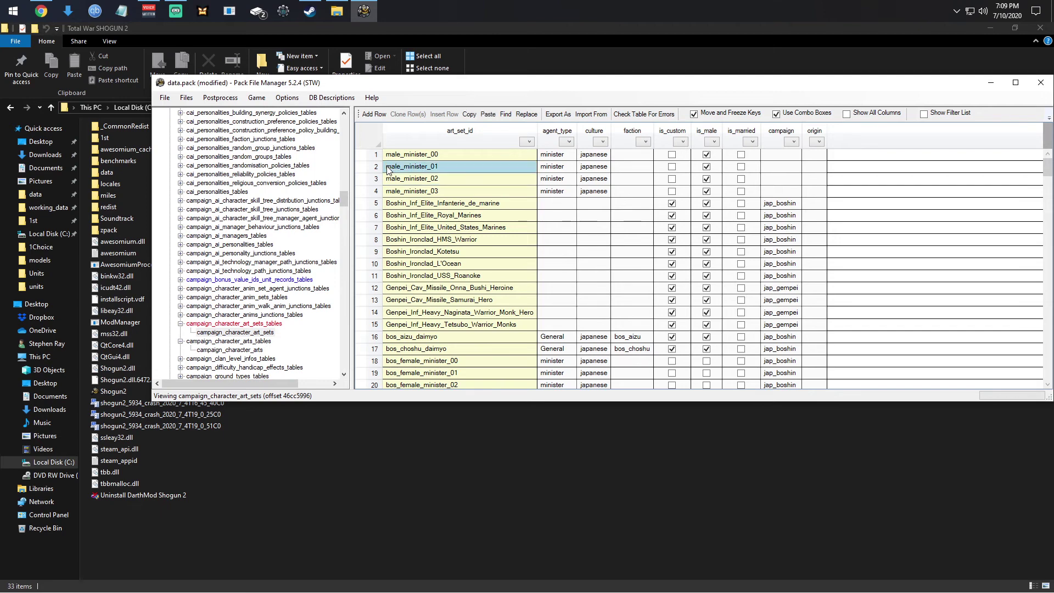
pyautogui.doubleClick(389, 156)
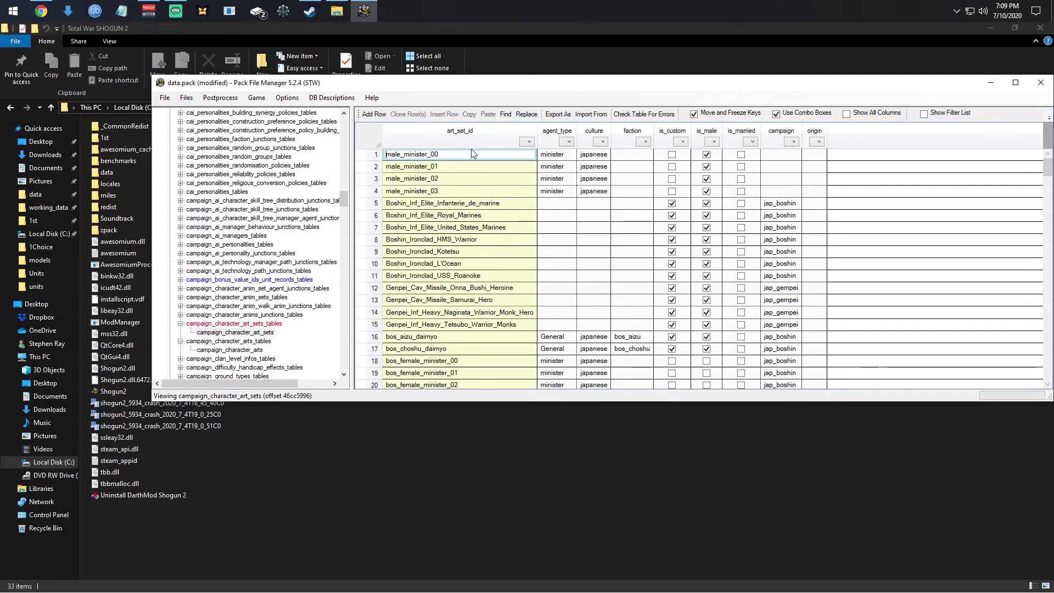
pyautogui.click(230, 351)
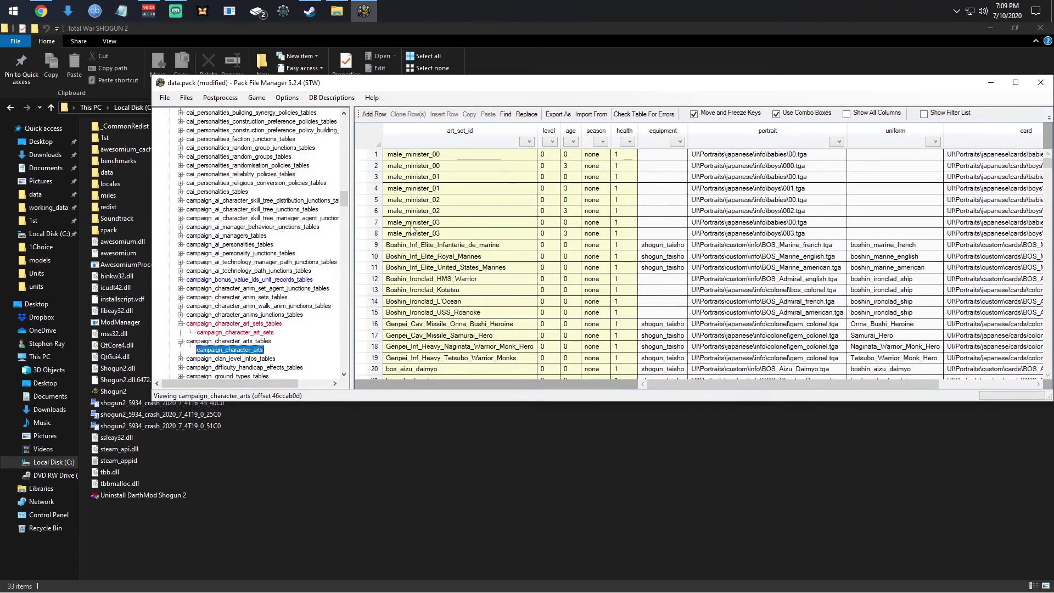
pyautogui.click(384, 201)
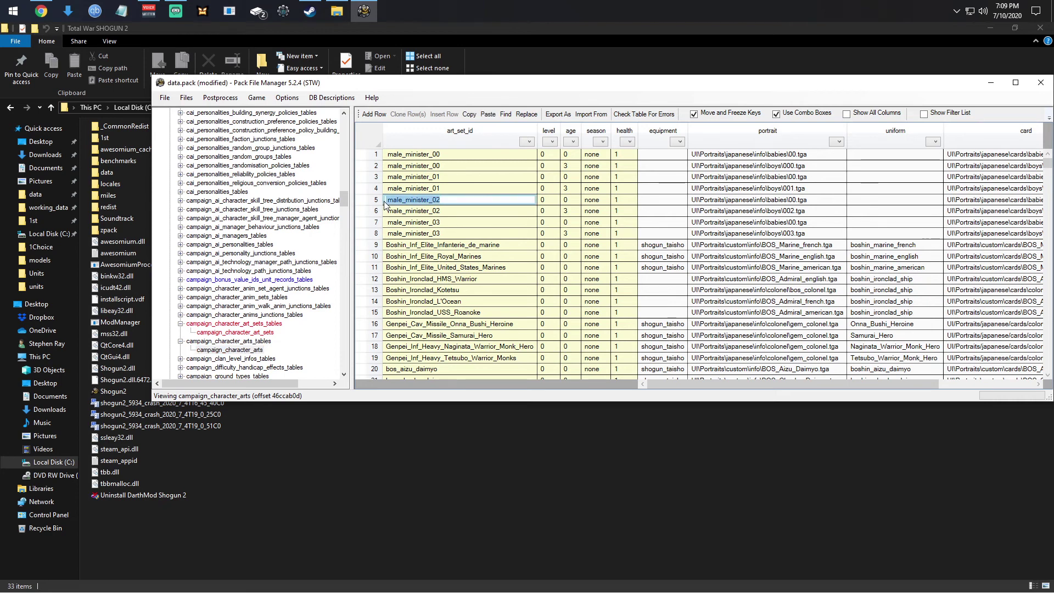
pyautogui.click(390, 201)
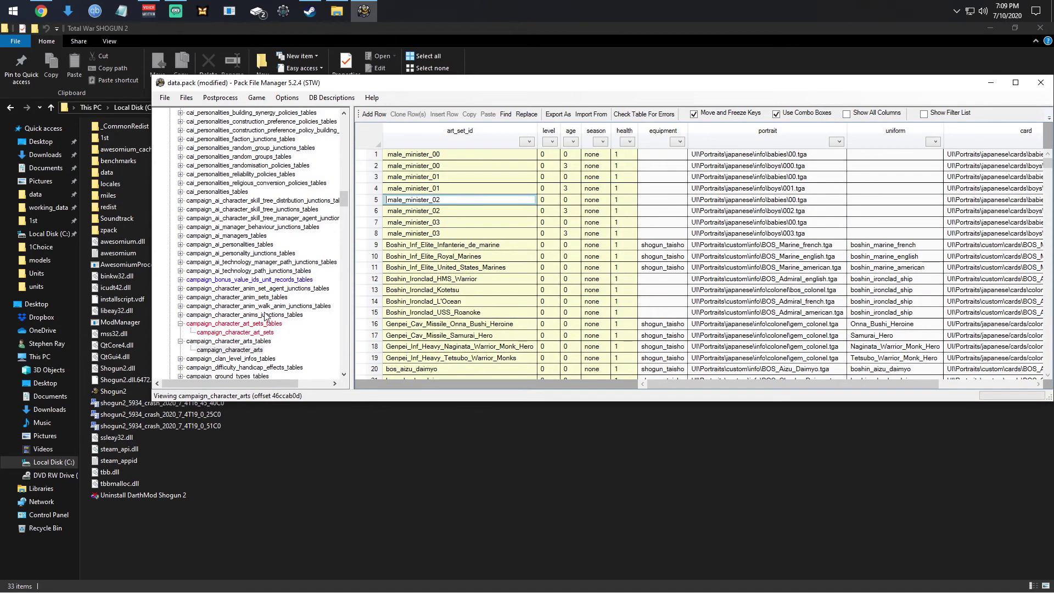
pyautogui.click(223, 334)
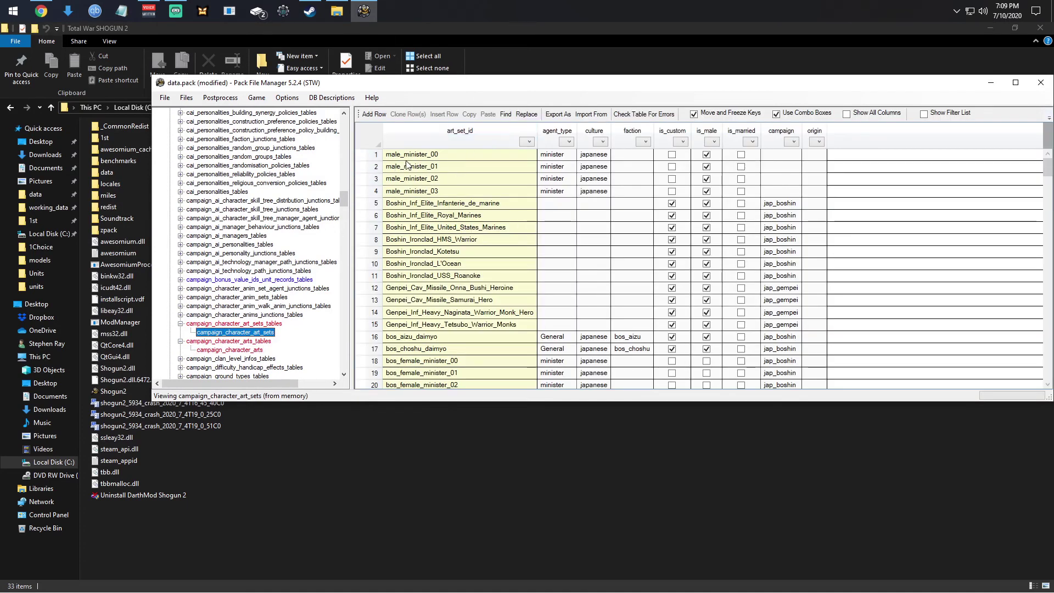
pyautogui.click(227, 350)
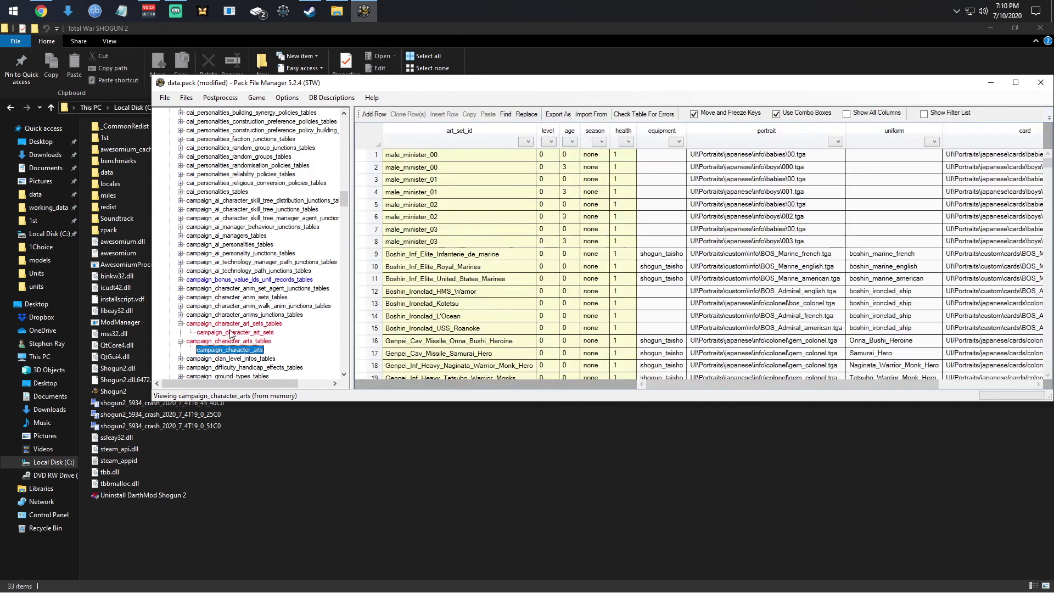
# Return to campaign_character_art_sets and scroll the db tree down to the unit tables
pyautogui.click(233, 333)
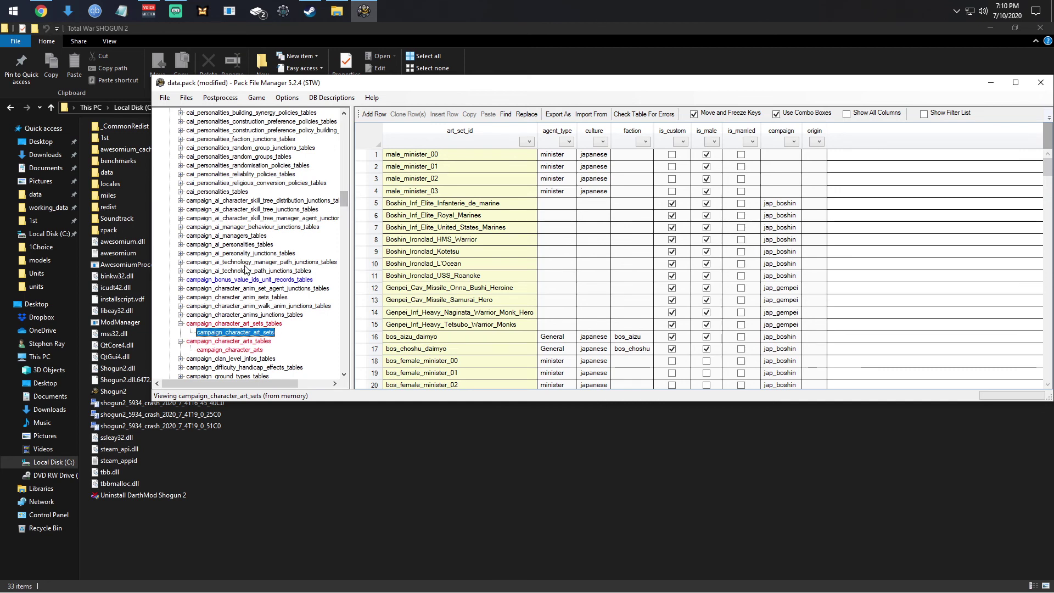
pyautogui.moveTo(347, 195); pyautogui.dragTo(347, 316)
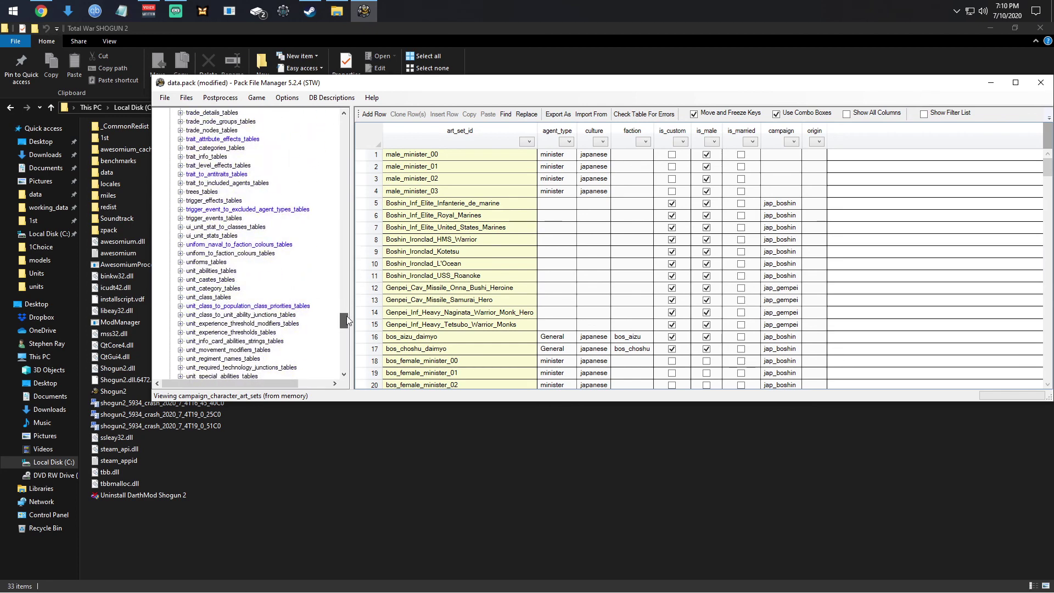
pyautogui.scroll(-2, 292, 300)
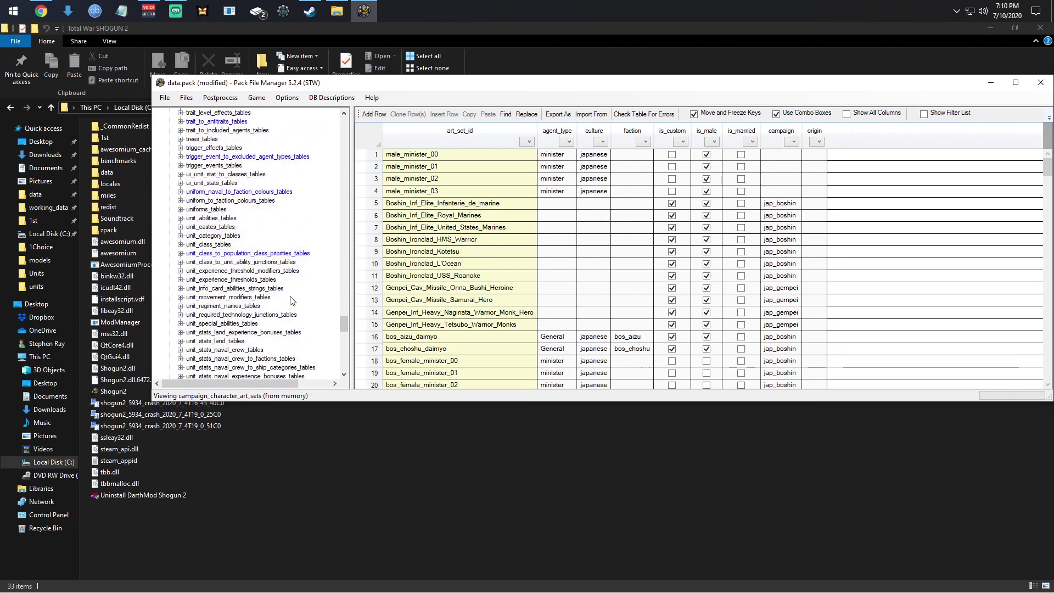